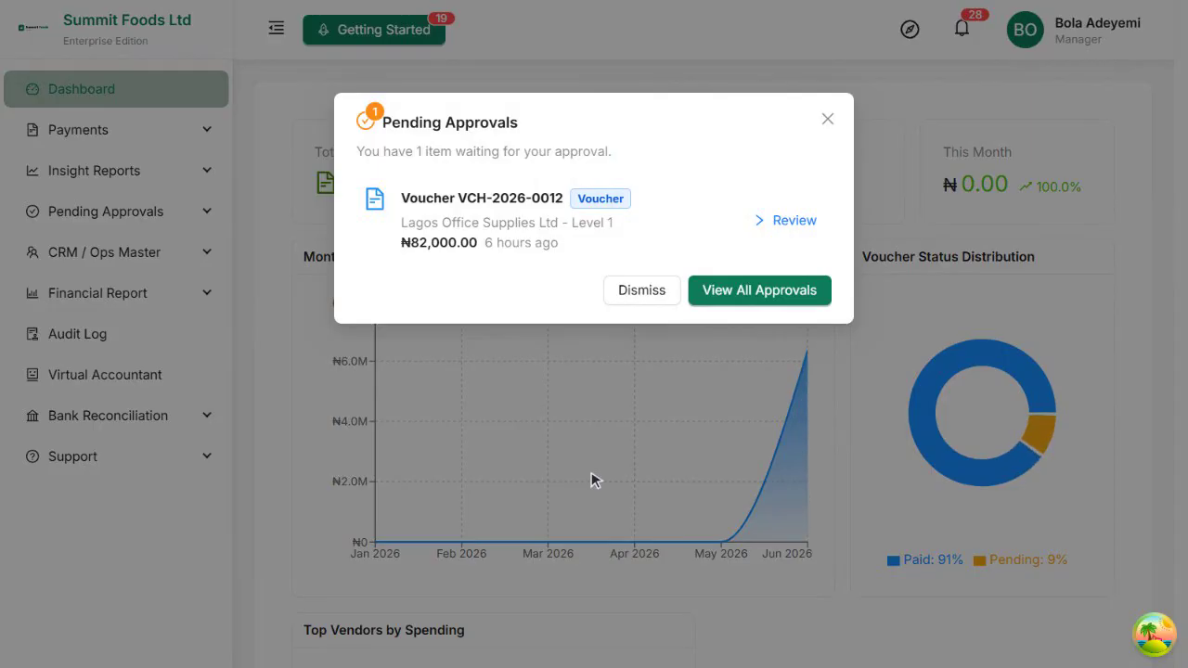
- Close the pending approvals notice, open the account profile and look through all its sections from user information to Danger Zone
{"action": "left_click", "coordinate": [607, 470]}
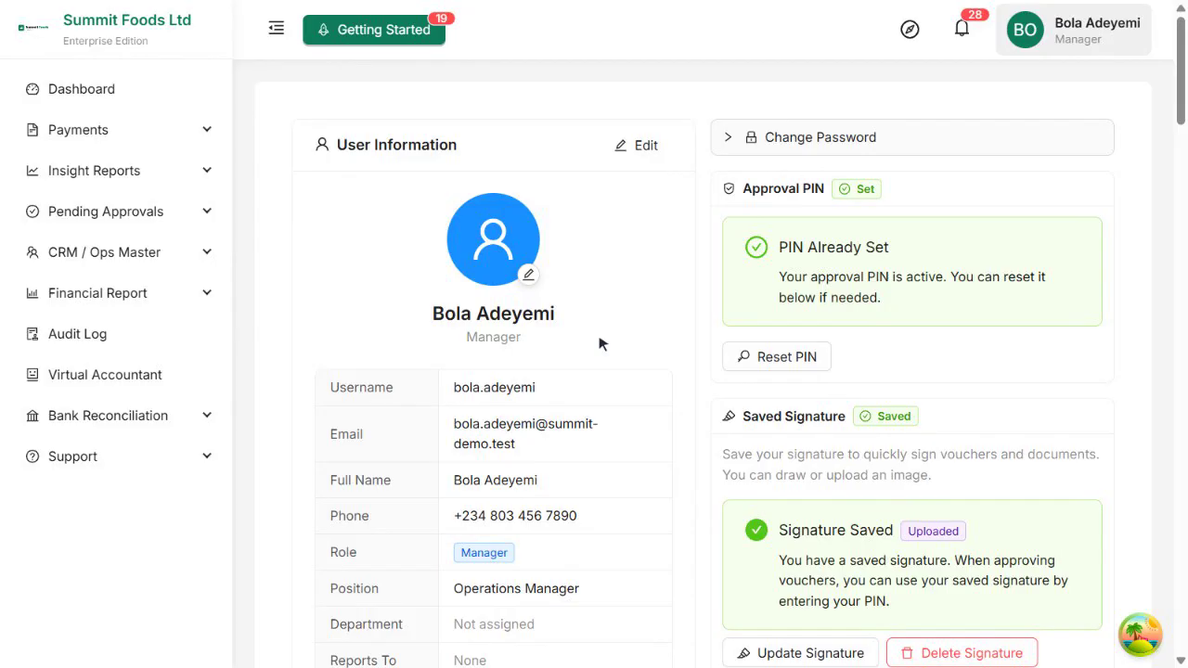
{"action": "scroll", "coordinate": [599, 344], "scroll_direction": "down", "scroll_amount": 5}
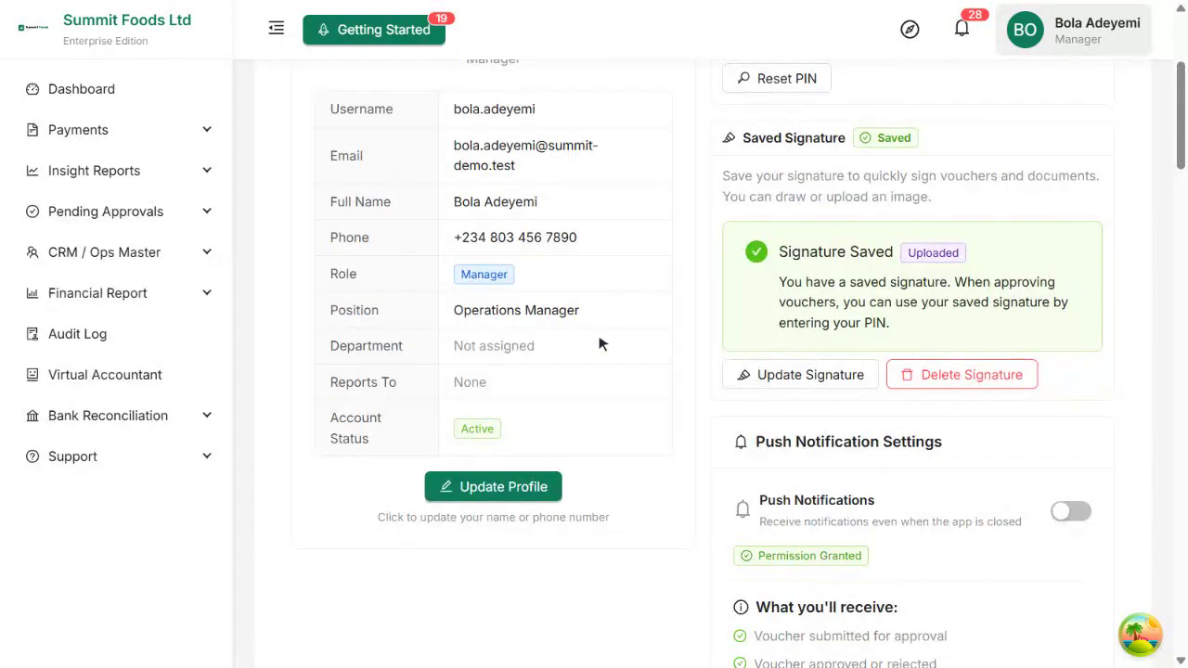
{"action": "scroll", "coordinate": [598, 344], "scroll_direction": "down", "scroll_amount": 6}
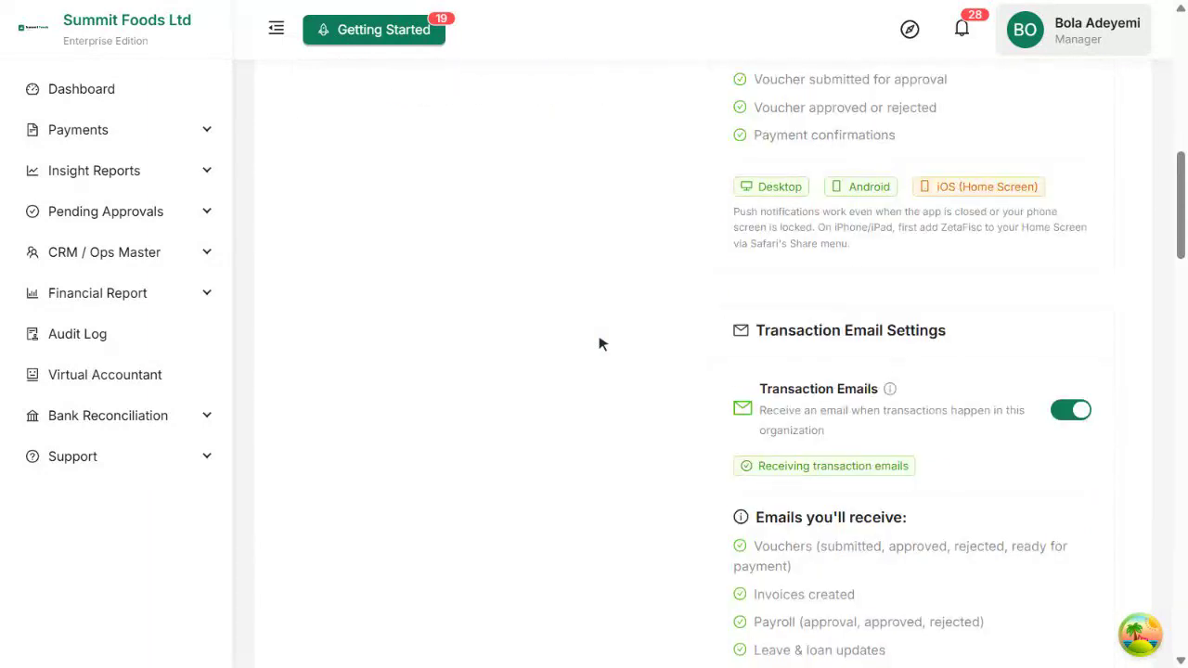
{"action": "scroll", "coordinate": [599, 345], "scroll_direction": "down", "scroll_amount": 5}
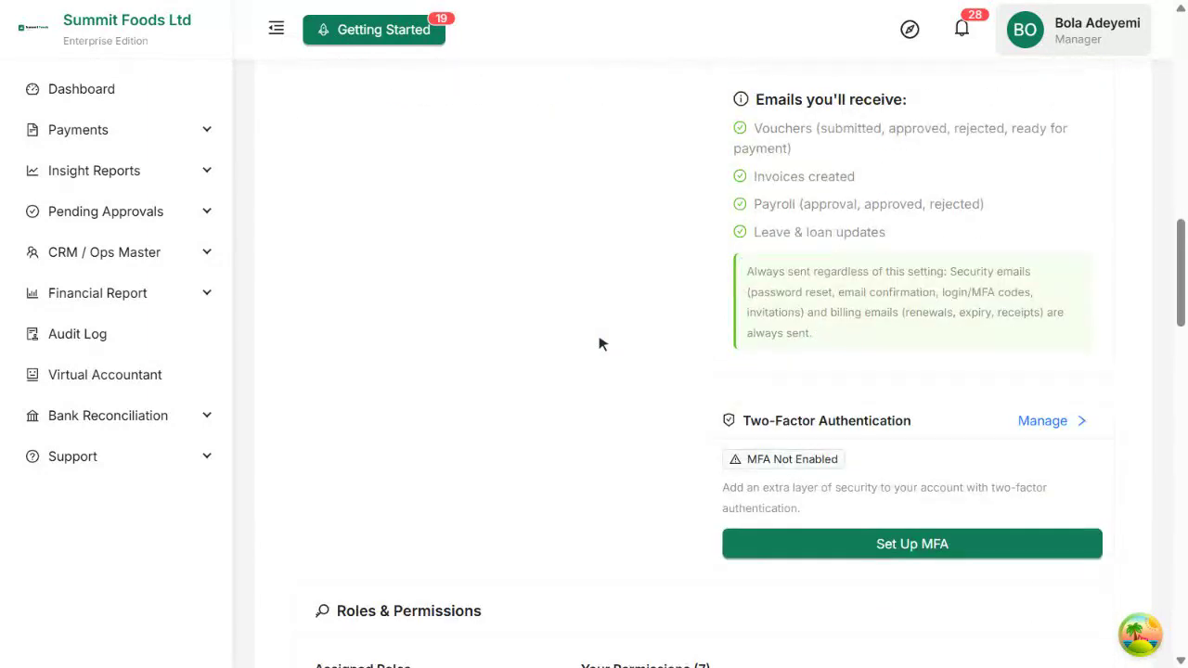
{"action": "scroll", "coordinate": [598, 344], "scroll_direction": "down", "scroll_amount": 6}
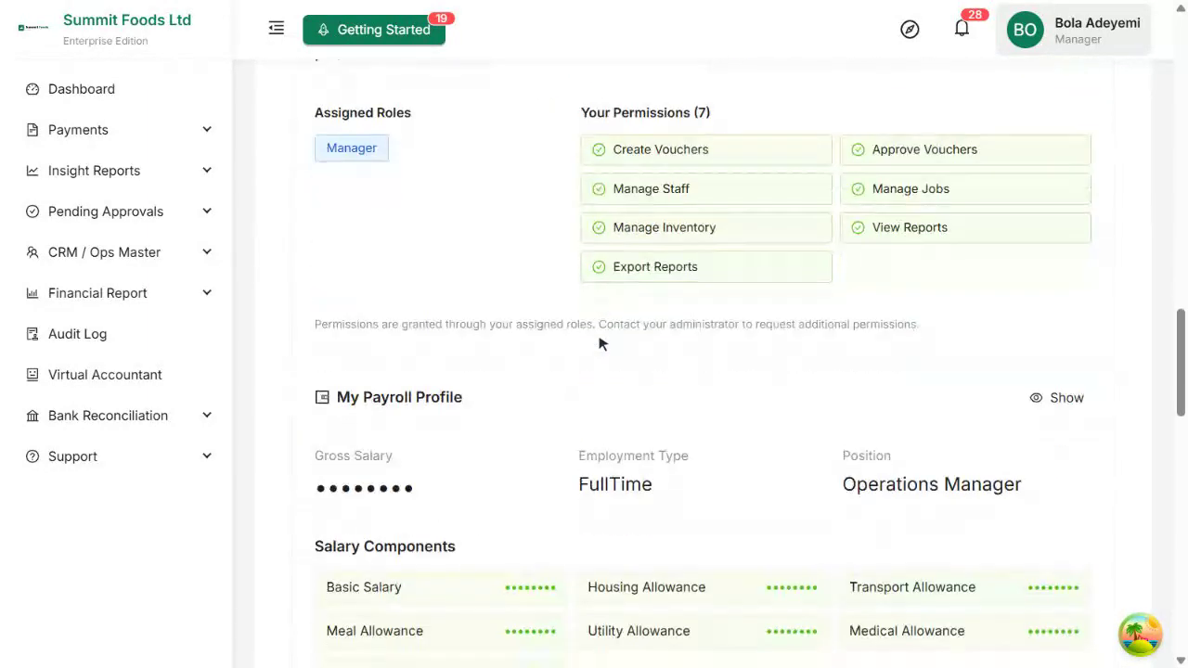
{"action": "scroll", "coordinate": [598, 344], "scroll_direction": "down", "scroll_amount": 5}
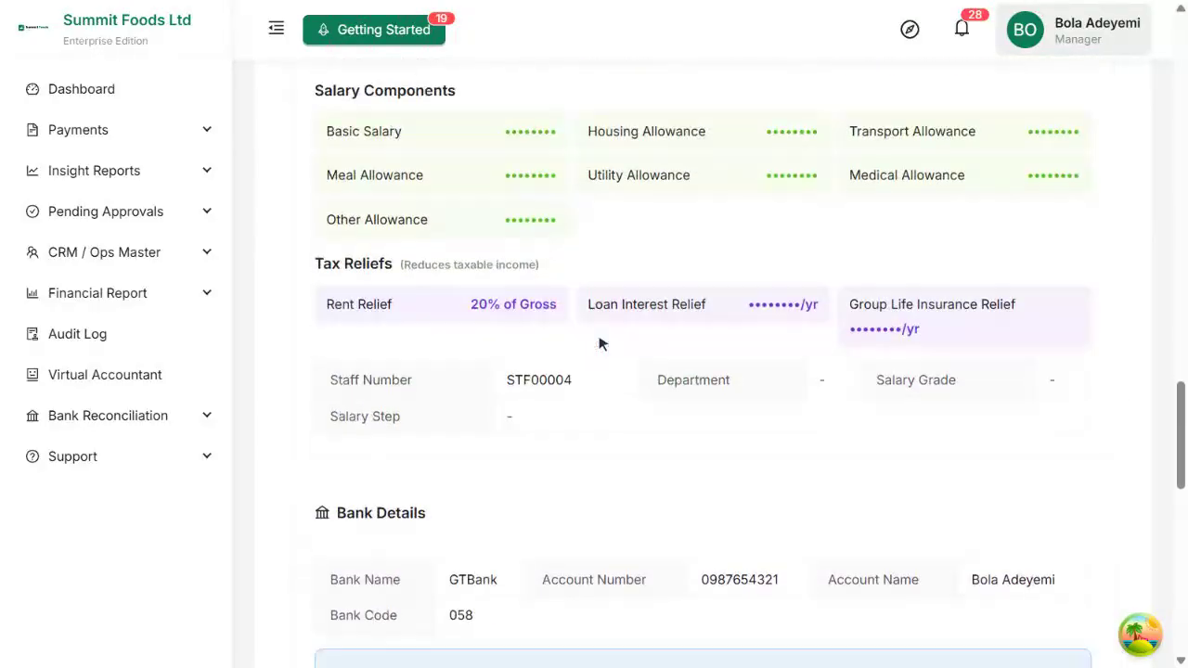
{"action": "scroll", "coordinate": [598, 345], "scroll_direction": "down", "scroll_amount": 6}
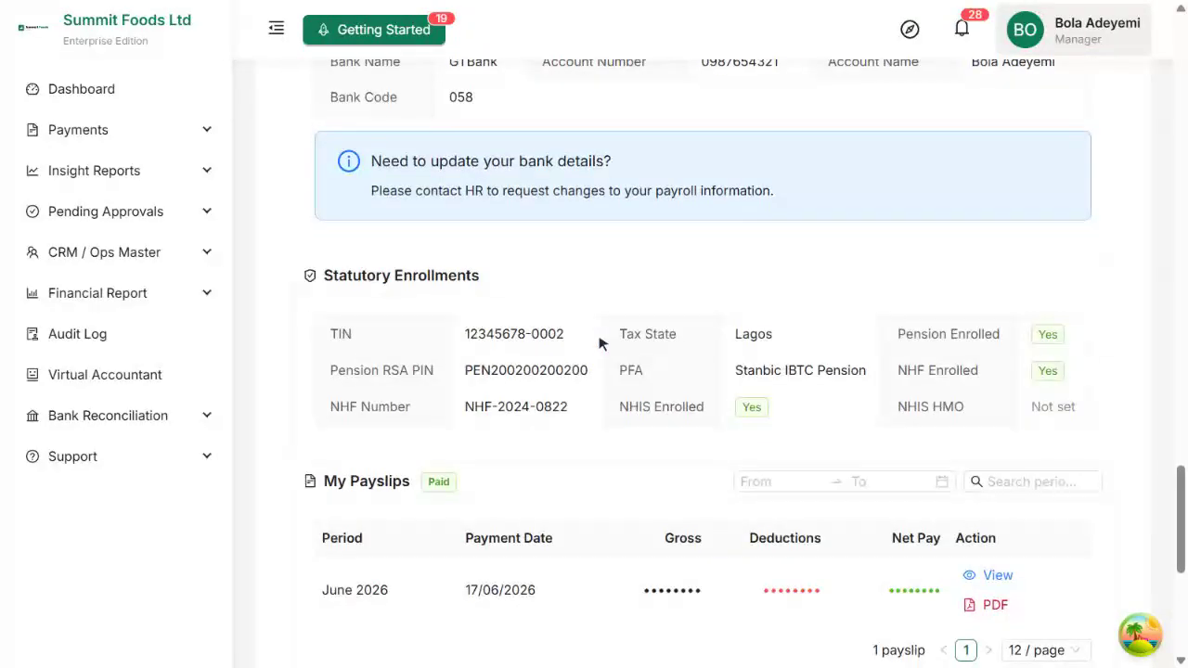
{"action": "scroll", "coordinate": [598, 344], "scroll_direction": "down", "scroll_amount": 3}
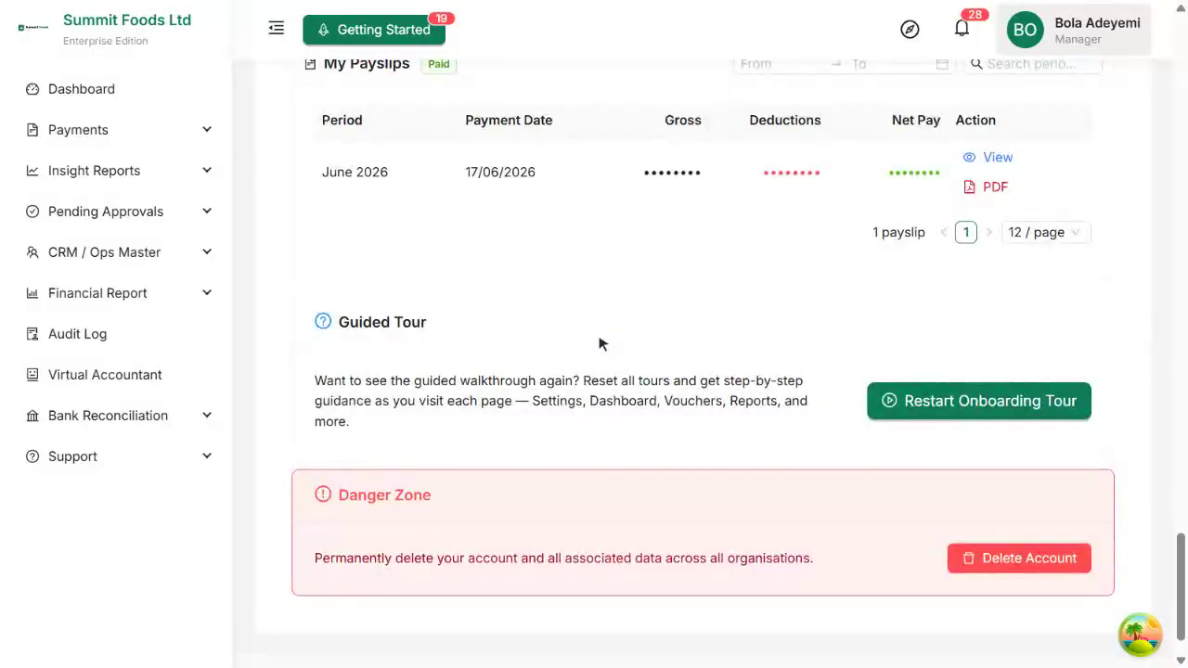
{"action": "scroll", "coordinate": [598, 345], "scroll_direction": "up", "scroll_amount": 1}
{"action": "scroll", "coordinate": [598, 344], "scroll_direction": "up", "scroll_amount": 15}
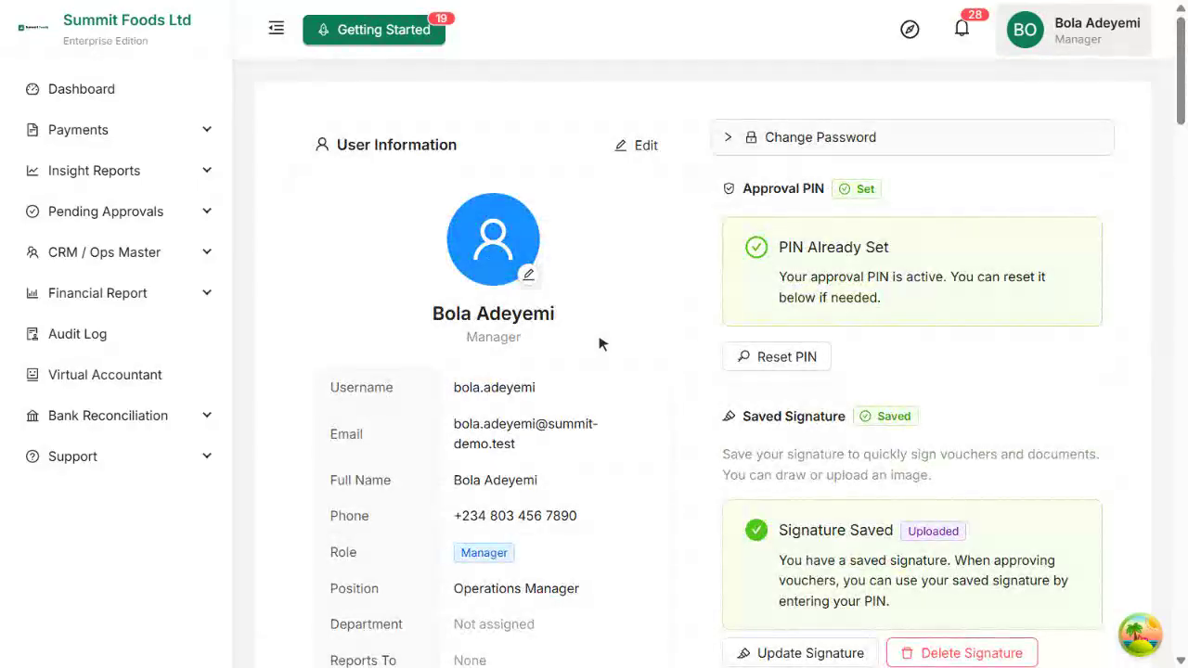
- Inspect the editable user information fields and the Change Password form, closing each without changing anything
{"action": "left_click", "coordinate": [639, 149]}
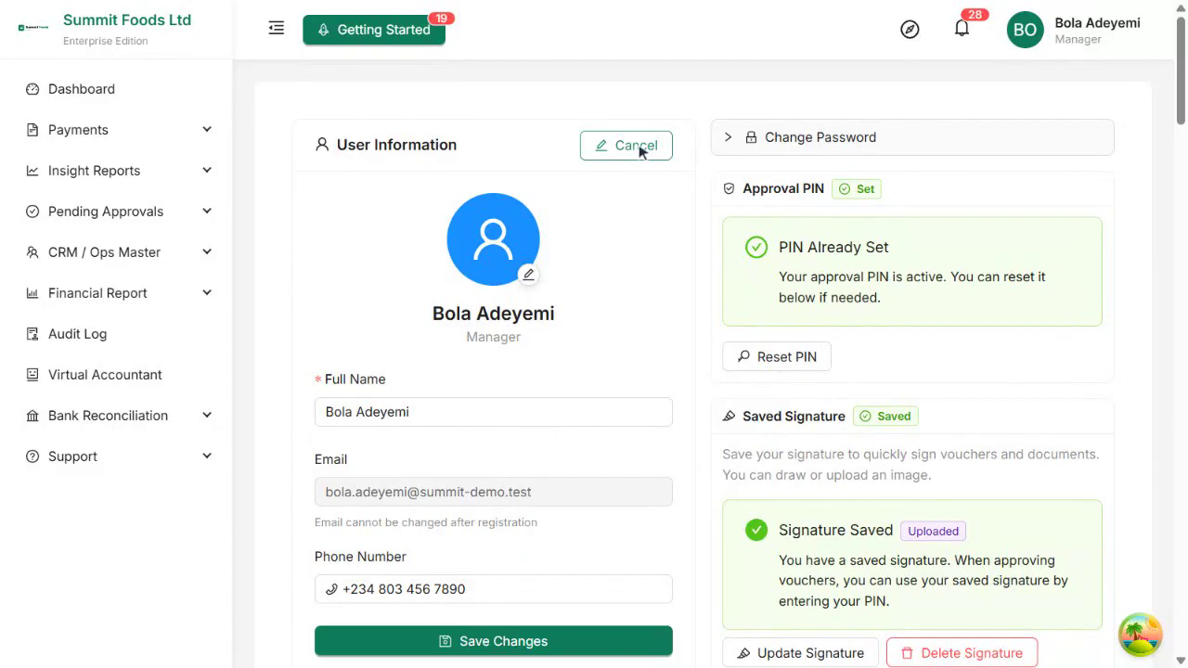
{"action": "left_click", "coordinate": [639, 151]}
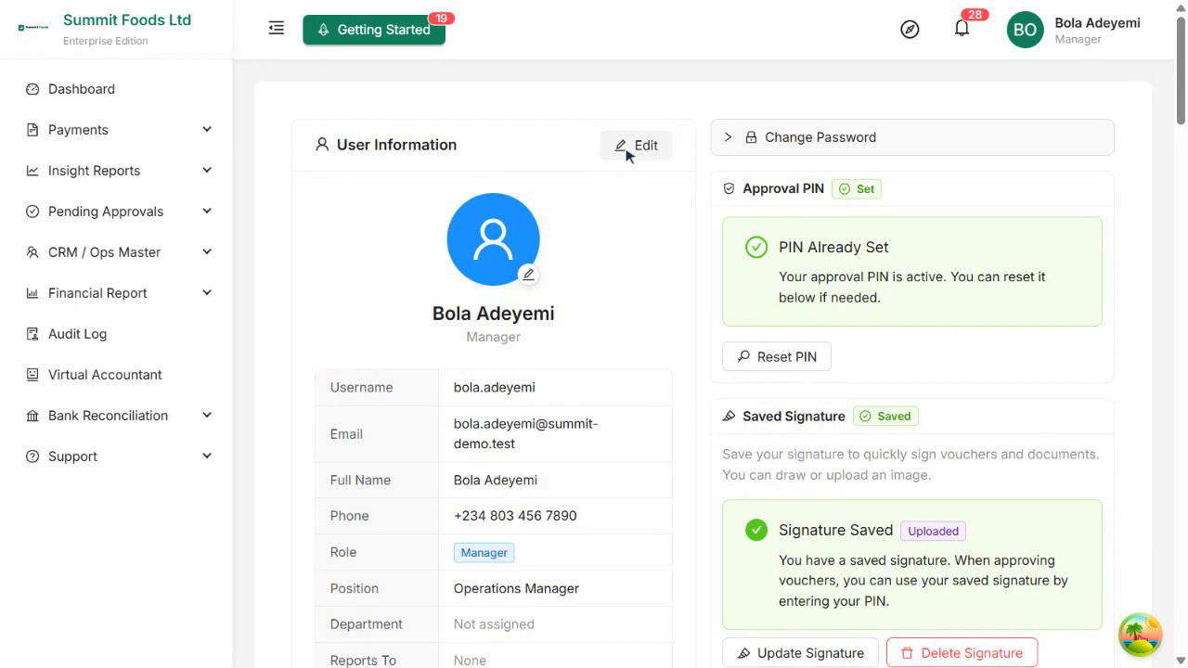
{"action": "left_click", "coordinate": [939, 145]}
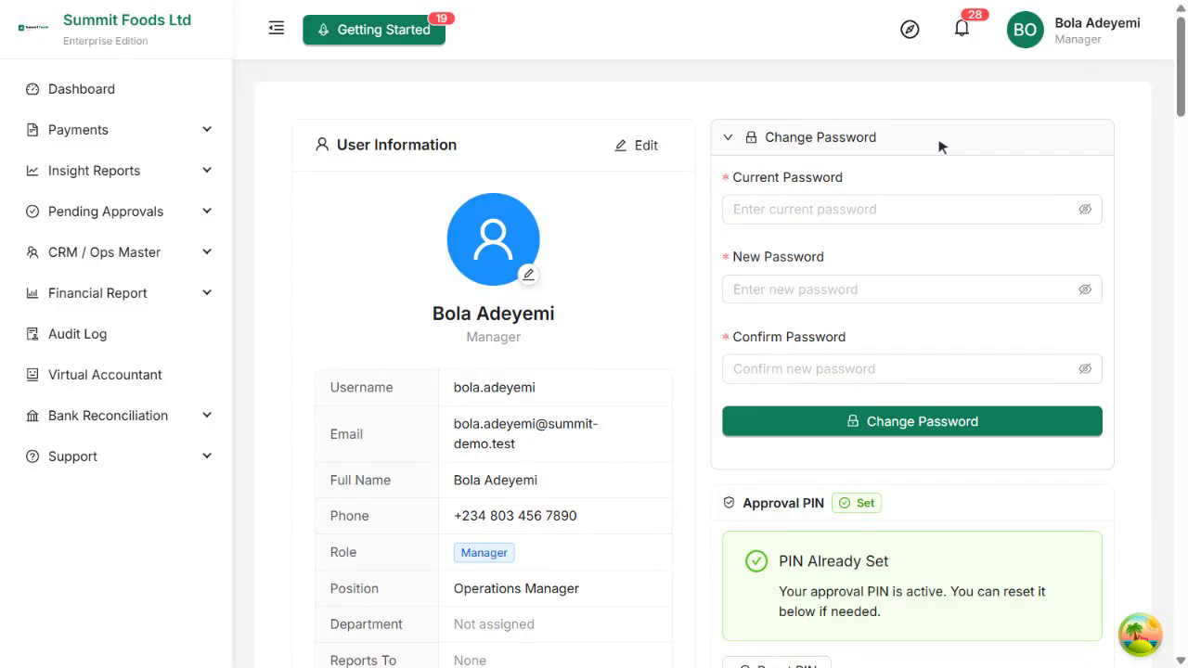
{"action": "left_click", "coordinate": [937, 146]}
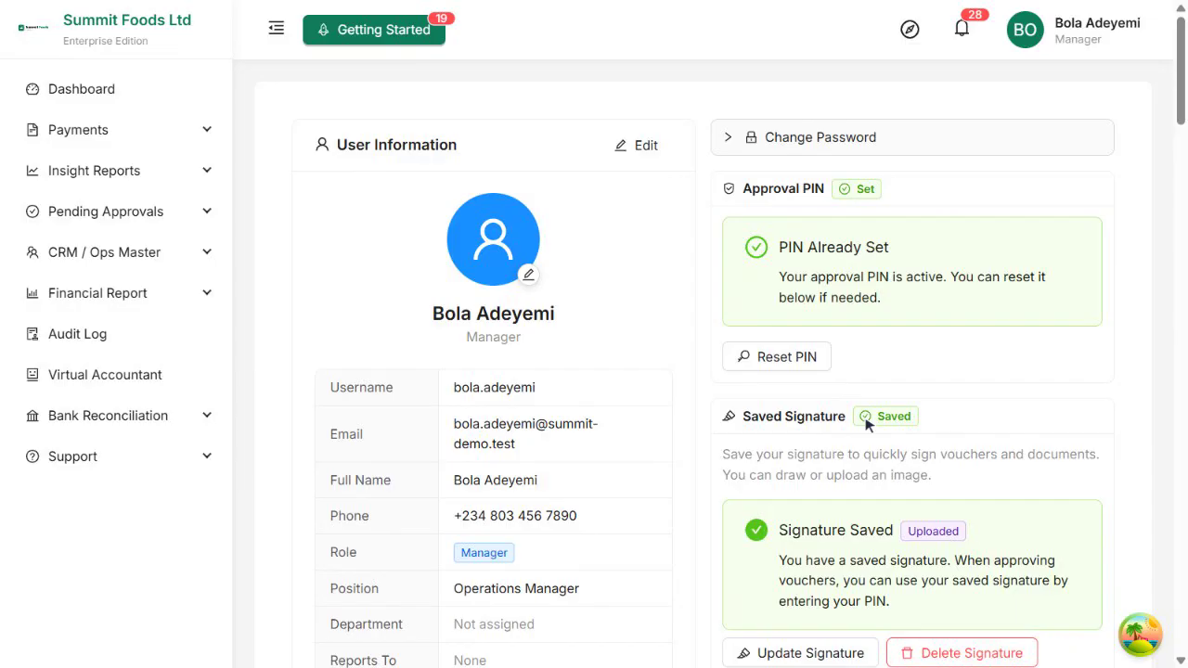
- Examine the signature, push notification, transaction email, two-factor authentication, permissions, payroll, bank and payslip sections of the profile
{"action": "scroll", "coordinate": [870, 422], "scroll_direction": "down", "scroll_amount": 4}
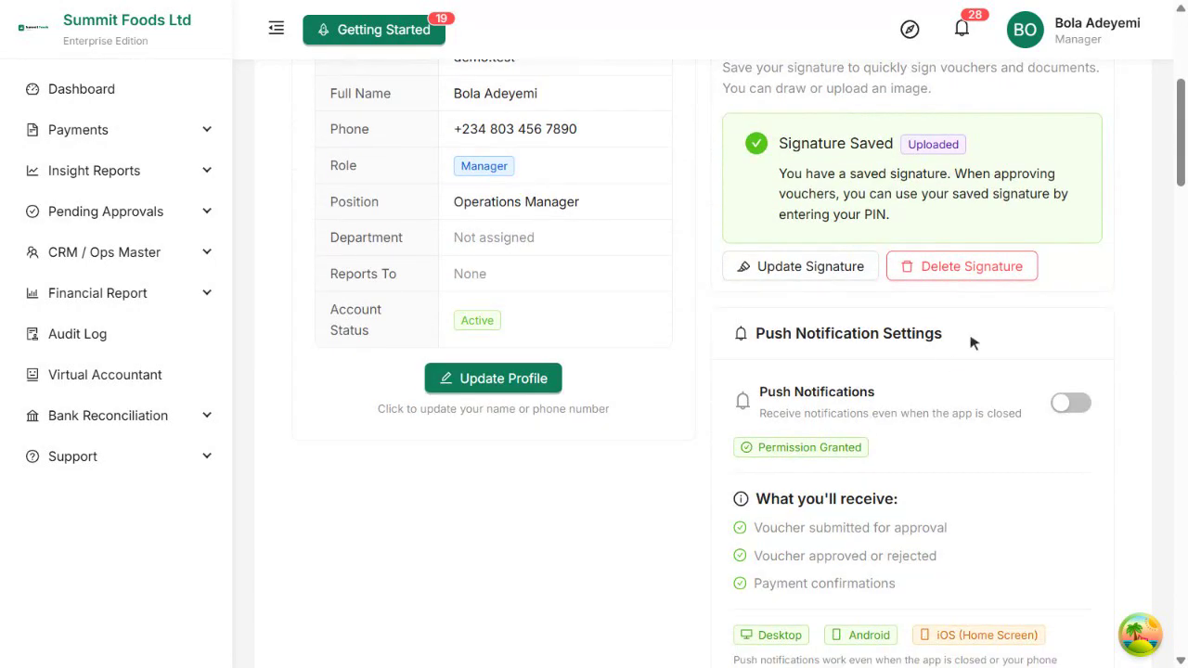
{"action": "scroll", "coordinate": [971, 343], "scroll_direction": "down", "scroll_amount": 5}
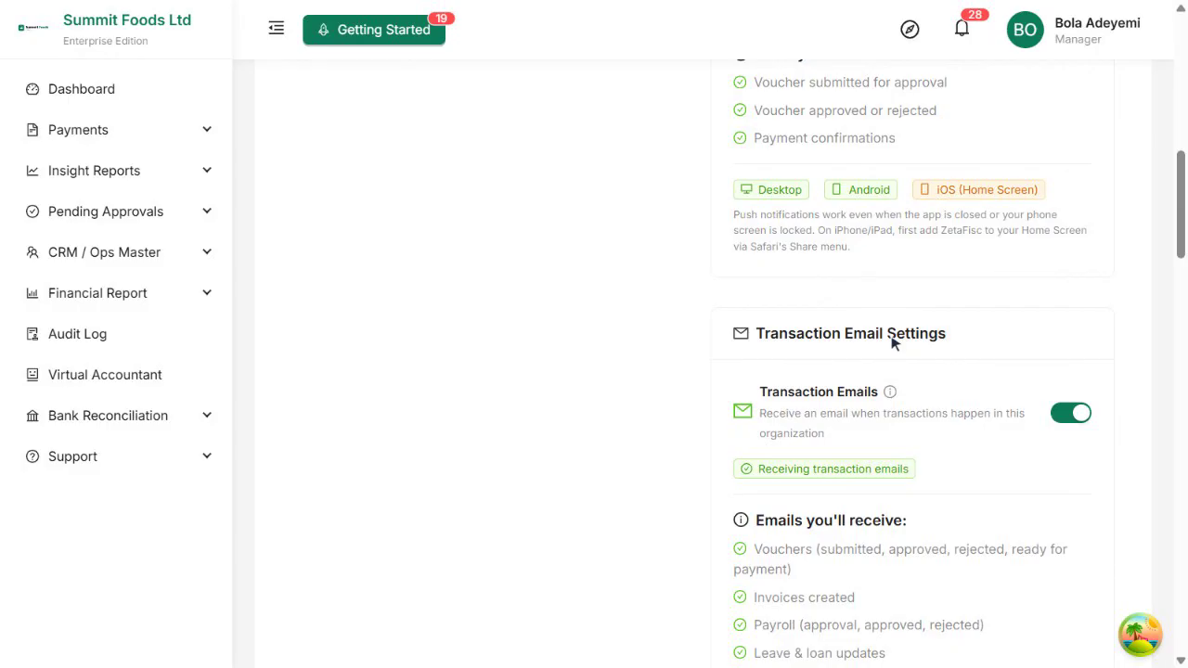
{"action": "scroll", "coordinate": [891, 342], "scroll_direction": "down", "scroll_amount": 5}
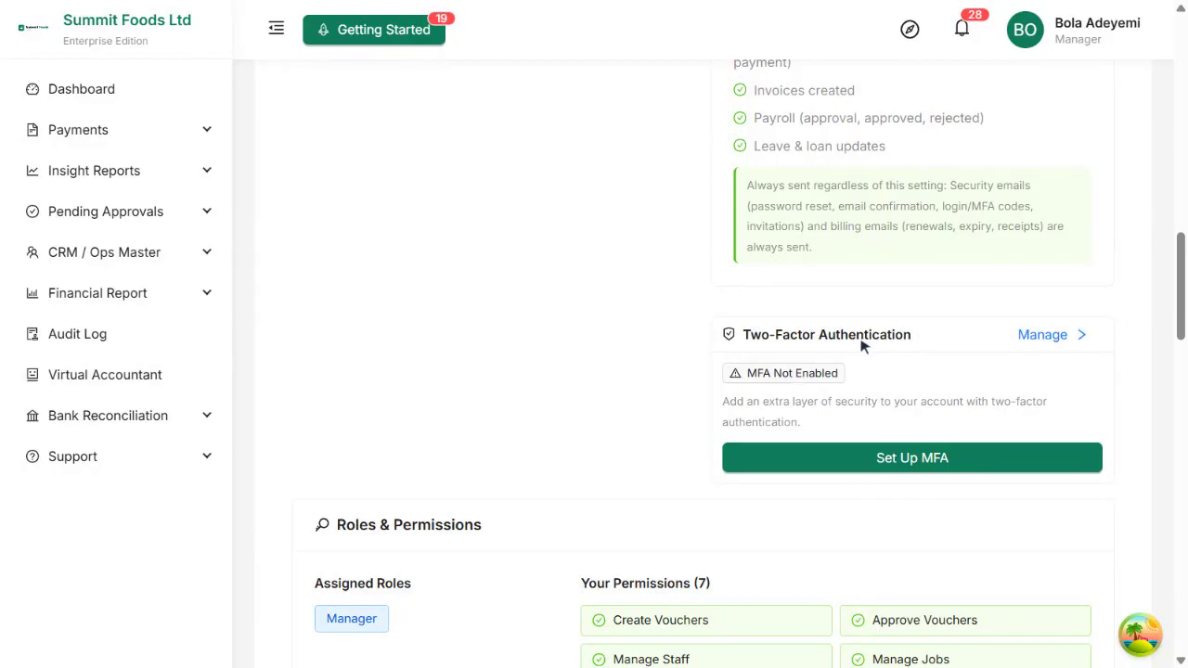
{"action": "scroll", "coordinate": [861, 344], "scroll_direction": "down", "scroll_amount": 2}
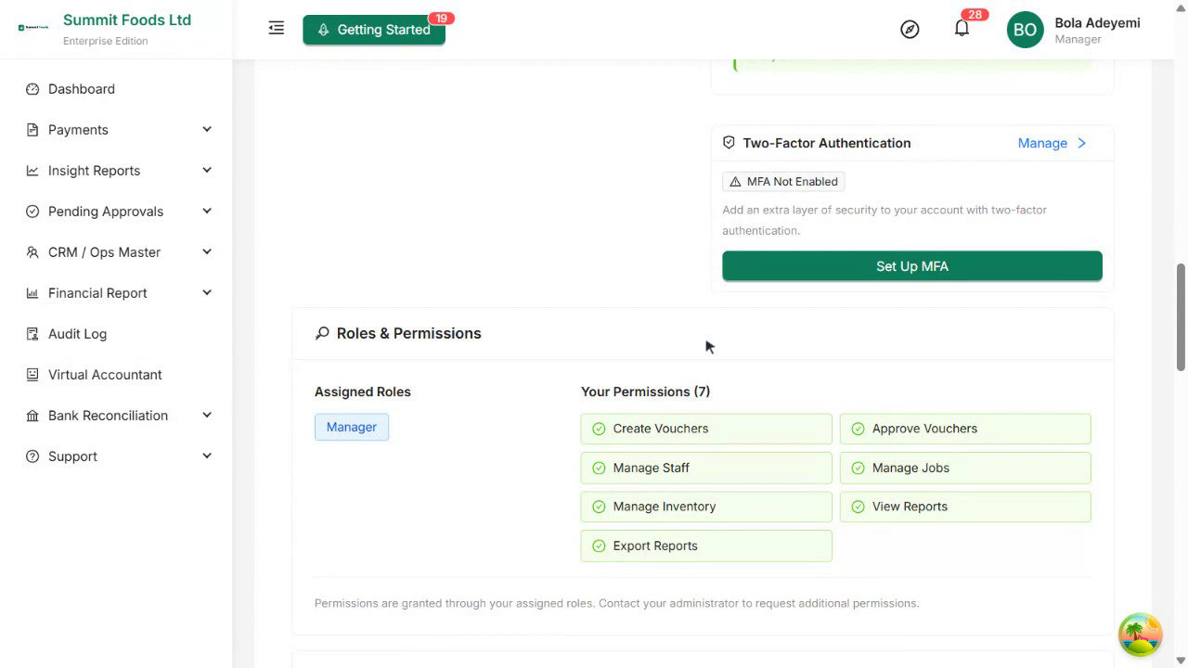
{"action": "scroll", "coordinate": [706, 346], "scroll_direction": "up", "scroll_amount": 8}
{"action": "scroll", "coordinate": [705, 346], "scroll_direction": "down", "scroll_amount": 3}
{"action": "scroll", "coordinate": [706, 346], "scroll_direction": "down", "scroll_amount": 6}
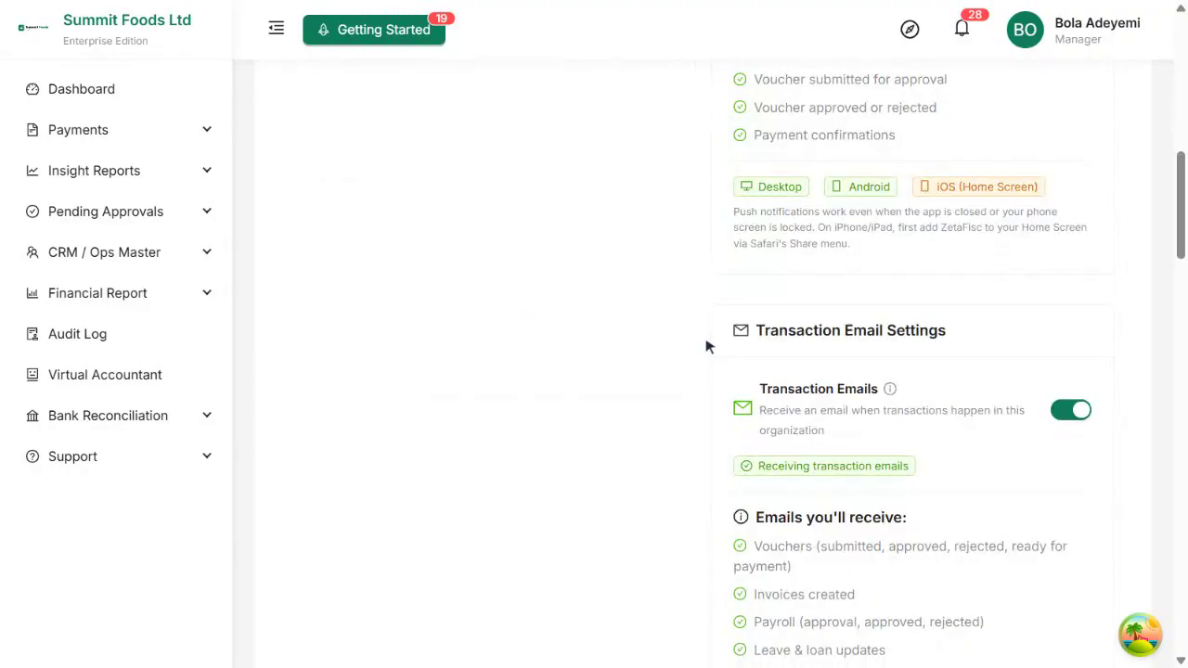
{"action": "scroll", "coordinate": [705, 346], "scroll_direction": "down", "scroll_amount": 6}
{"action": "scroll", "coordinate": [705, 346], "scroll_direction": "down", "scroll_amount": 6}
{"action": "scroll", "coordinate": [705, 346], "scroll_direction": "down", "scroll_amount": 6}
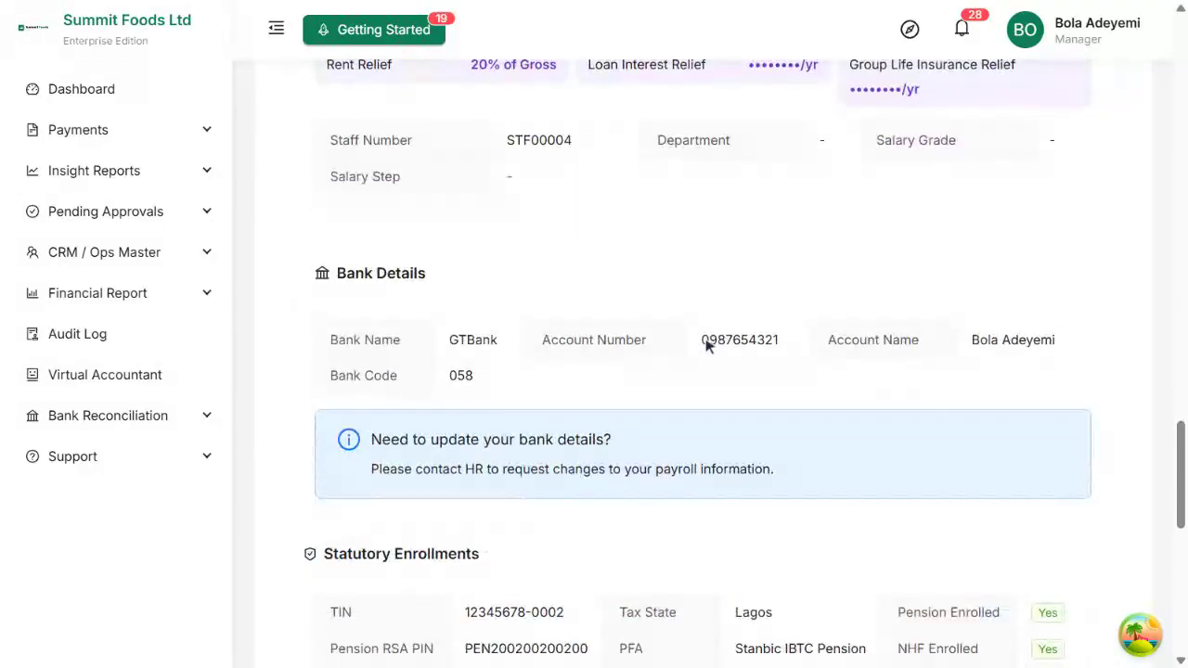
{"action": "scroll", "coordinate": [705, 346], "scroll_direction": "down", "scroll_amount": 6}
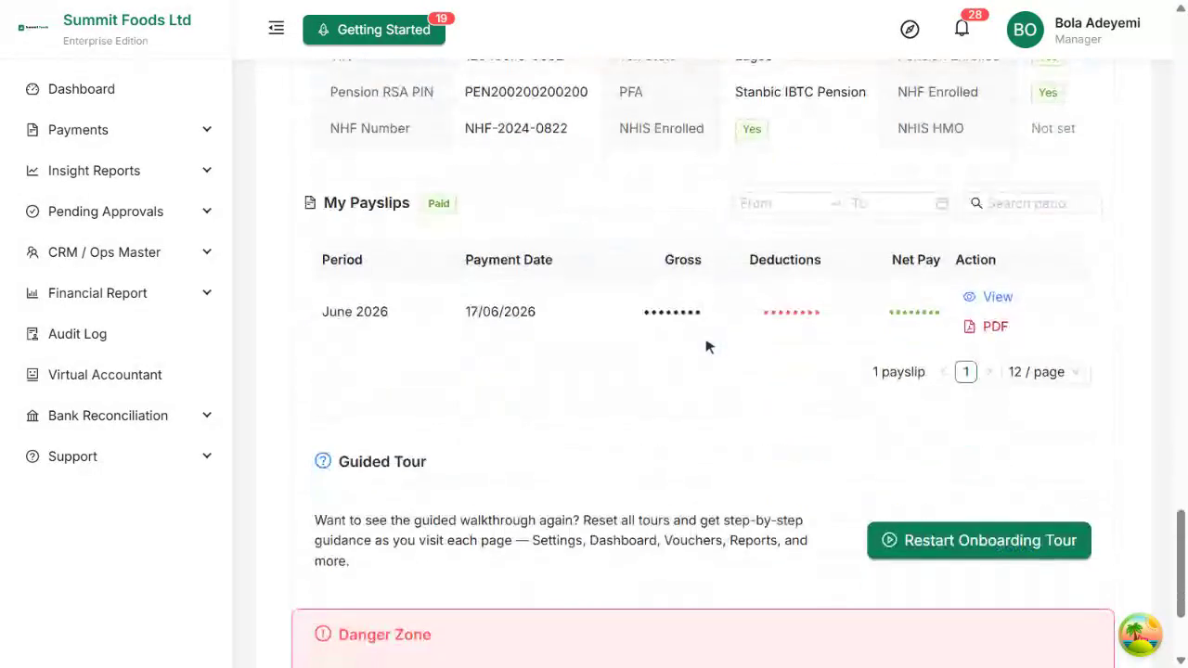
{"action": "scroll", "coordinate": [705, 346], "scroll_direction": "down", "scroll_amount": 2}
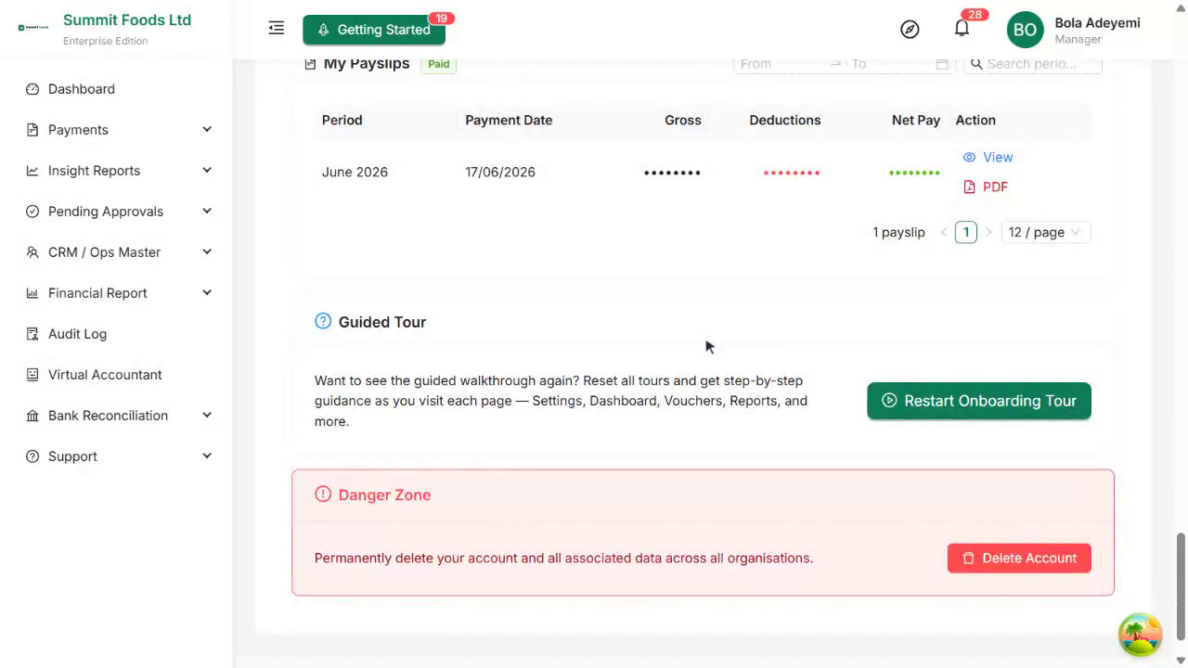
- Reveal the hidden amounts in My Payroll Profile and review the salary components, tax reliefs, bank details and payslips
{"action": "scroll", "coordinate": [705, 346], "scroll_direction": "up", "scroll_amount": 12}
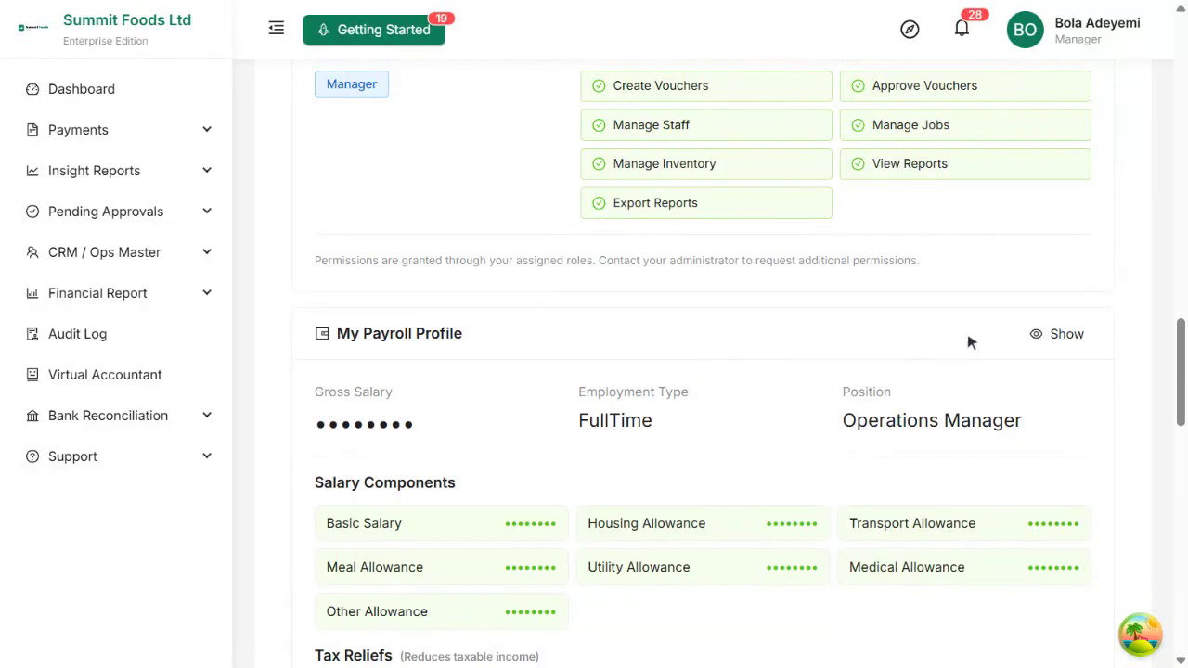
{"action": "left_click", "coordinate": [1065, 335]}
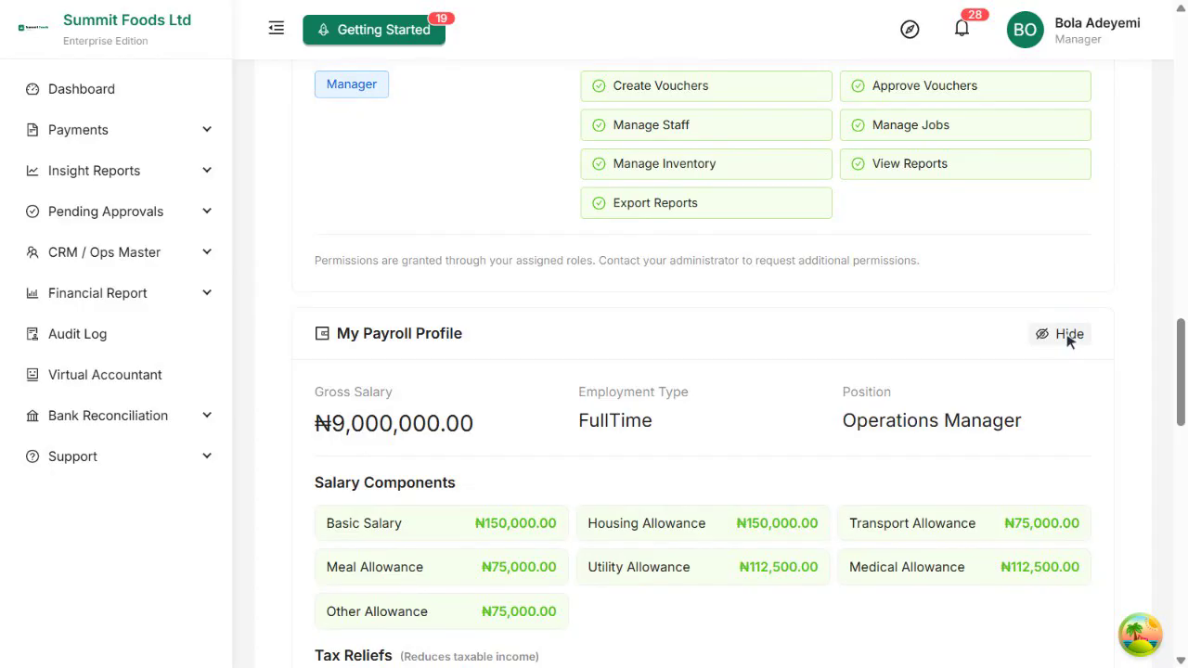
{"action": "scroll", "coordinate": [1070, 341], "scroll_direction": "up", "scroll_amount": 20}
{"action": "scroll", "coordinate": [1070, 342], "scroll_direction": "down", "scroll_amount": 6}
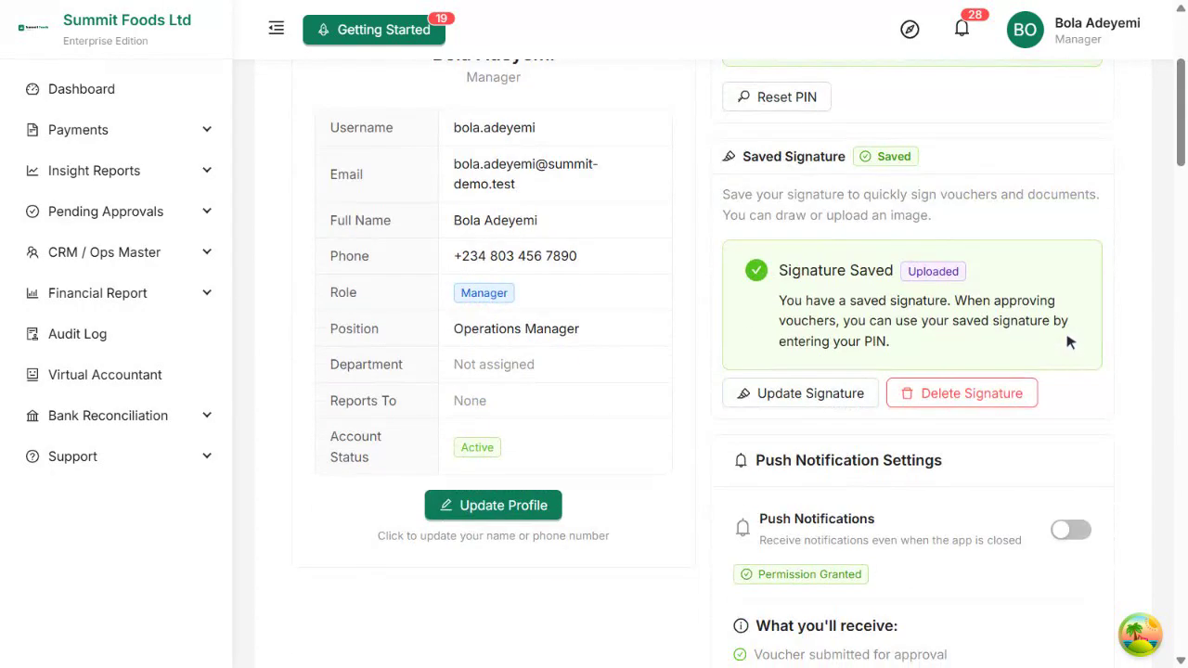
{"action": "scroll", "coordinate": [1070, 341], "scroll_direction": "down", "scroll_amount": 5}
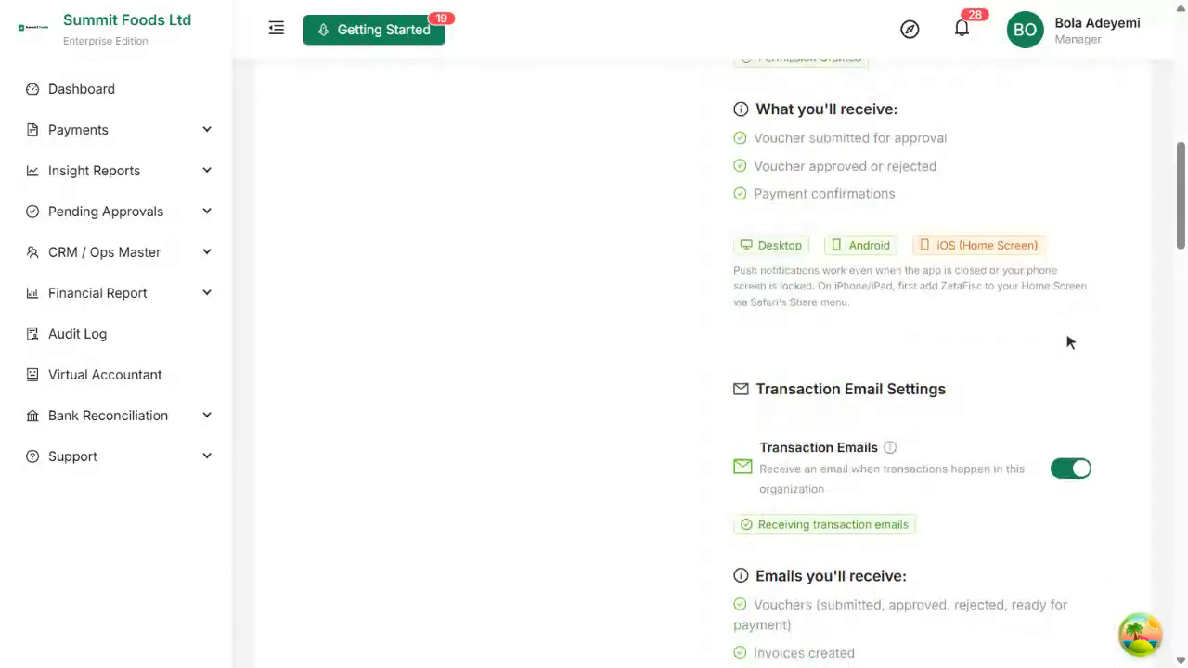
{"action": "scroll", "coordinate": [1067, 342], "scroll_direction": "down", "scroll_amount": 6}
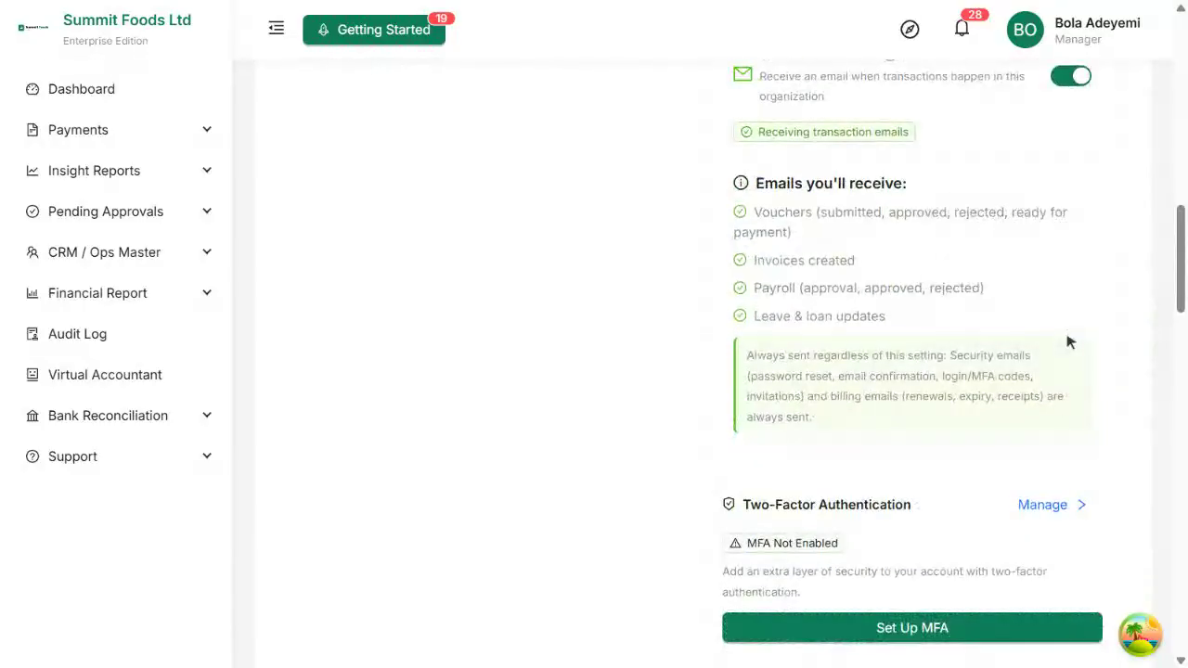
{"action": "scroll", "coordinate": [1067, 341], "scroll_direction": "down", "scroll_amount": 6}
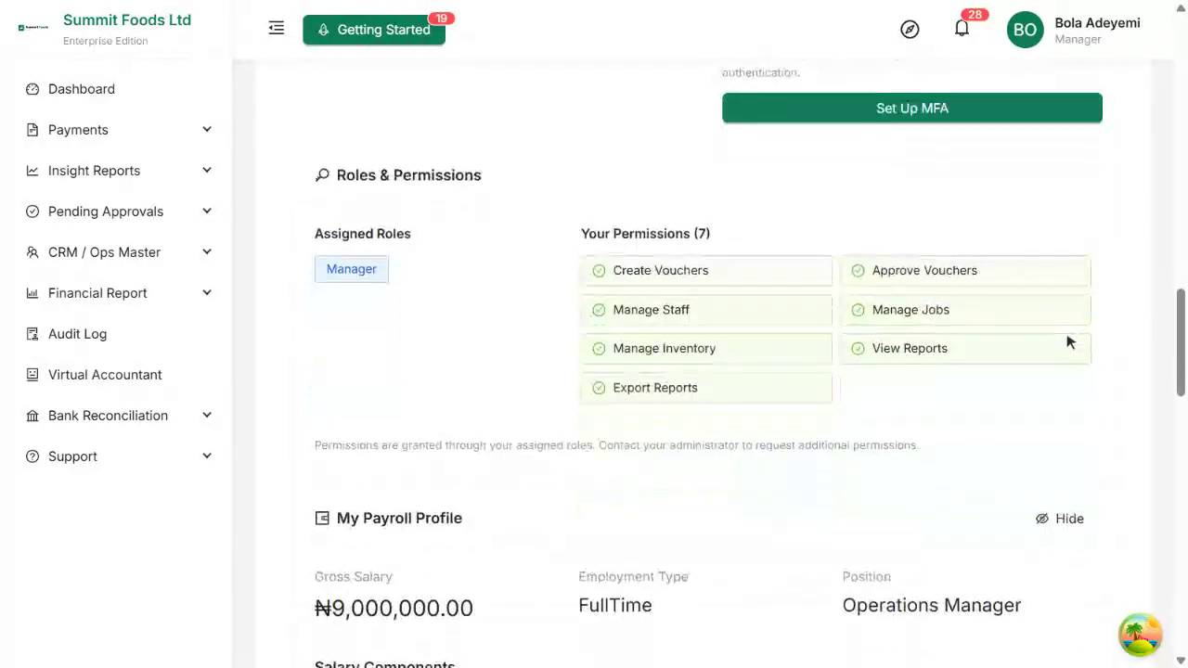
{"action": "scroll", "coordinate": [1067, 341], "scroll_direction": "down", "scroll_amount": 5}
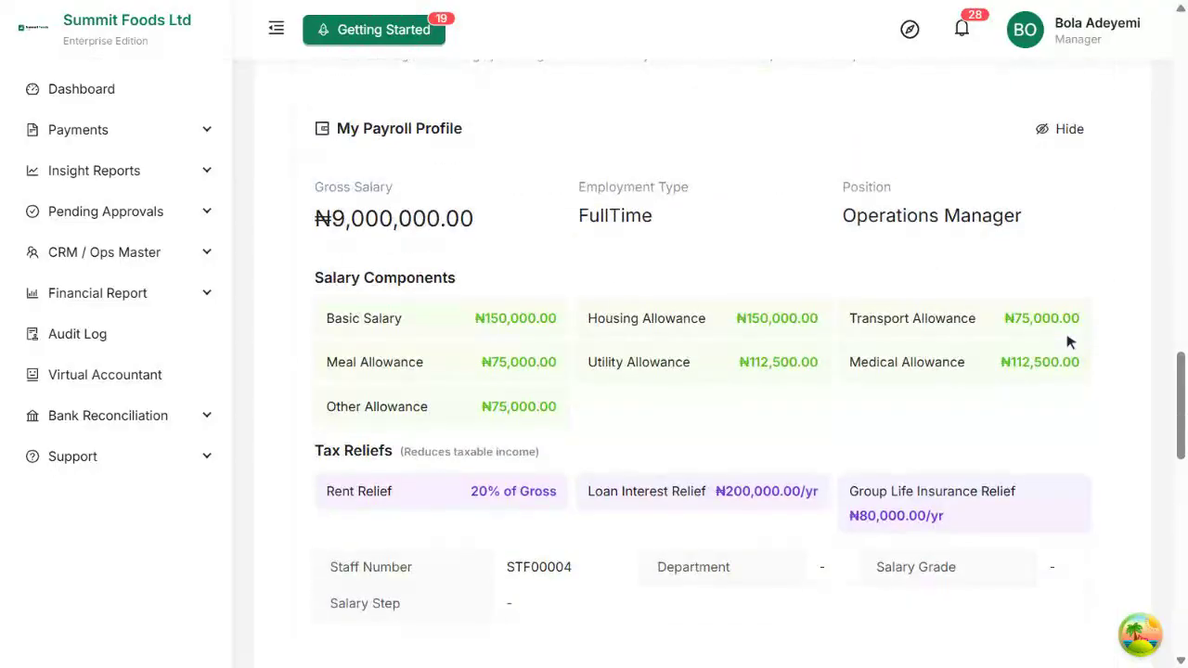
{"action": "scroll", "coordinate": [1067, 342], "scroll_direction": "down", "scroll_amount": 6}
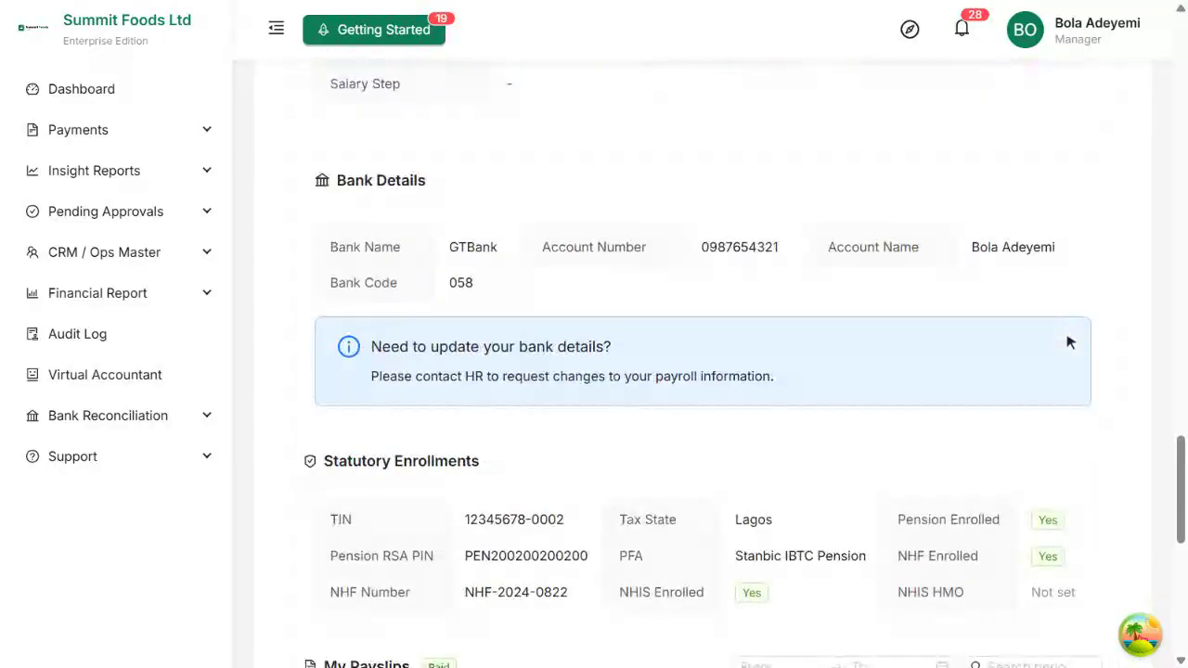
{"action": "scroll", "coordinate": [1067, 341], "scroll_direction": "down", "scroll_amount": 5}
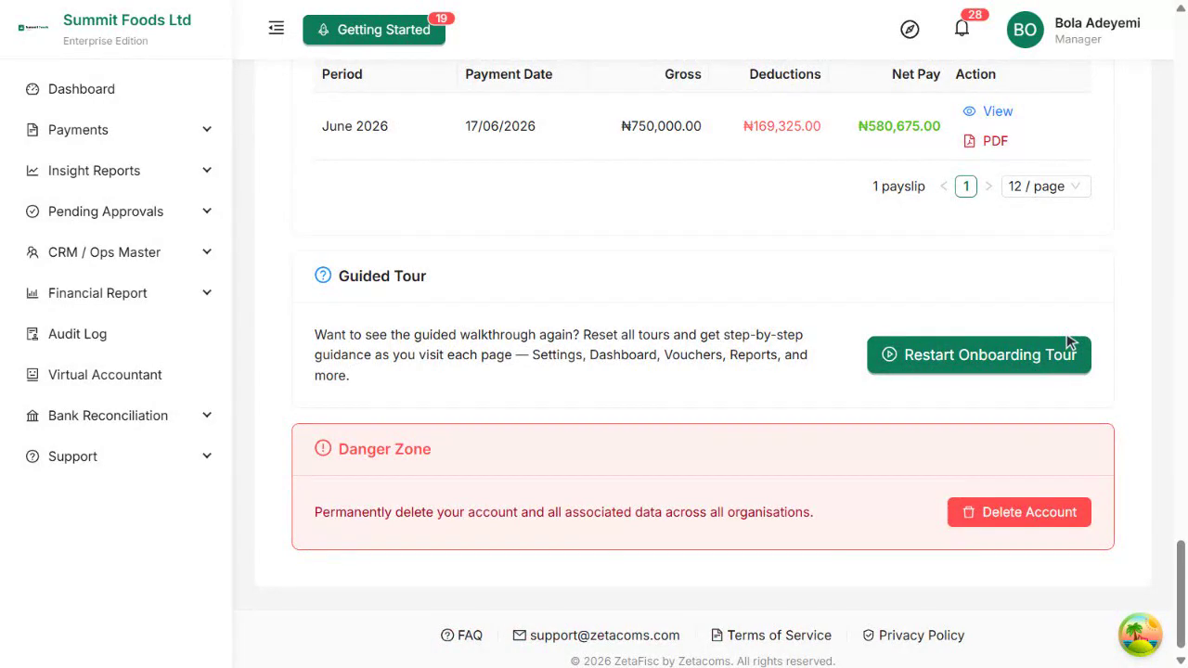
- Search My Payslips for the period "June"
{"action": "scroll", "coordinate": [1066, 341], "scroll_direction": "up", "scroll_amount": 4}
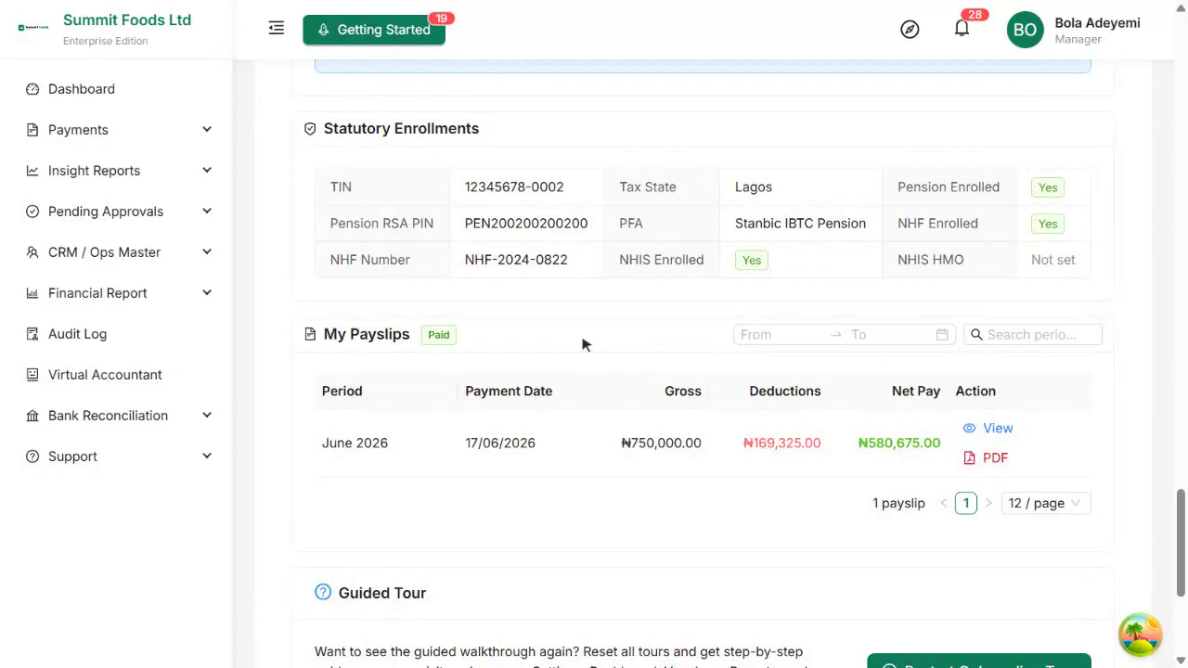
{"action": "left_click", "coordinate": [1047, 334]}
{"action": "type", "text": "June"}
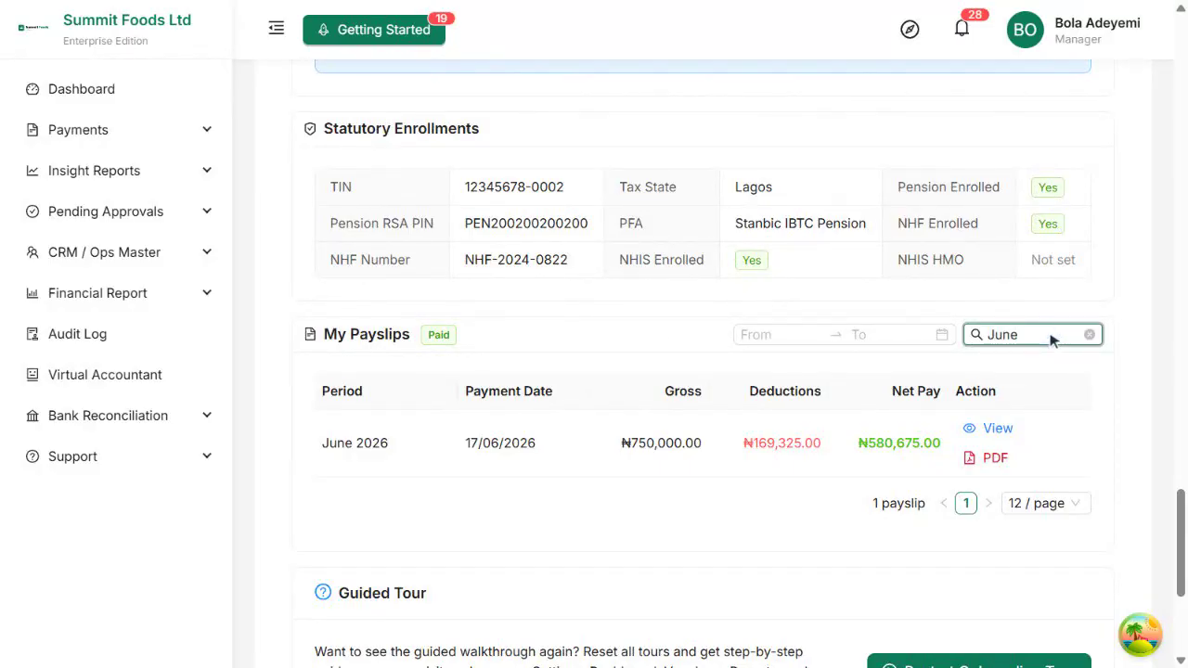
- Open the June 2026 payslip and download it as a PDF
{"action": "left_click", "coordinate": [994, 432]}
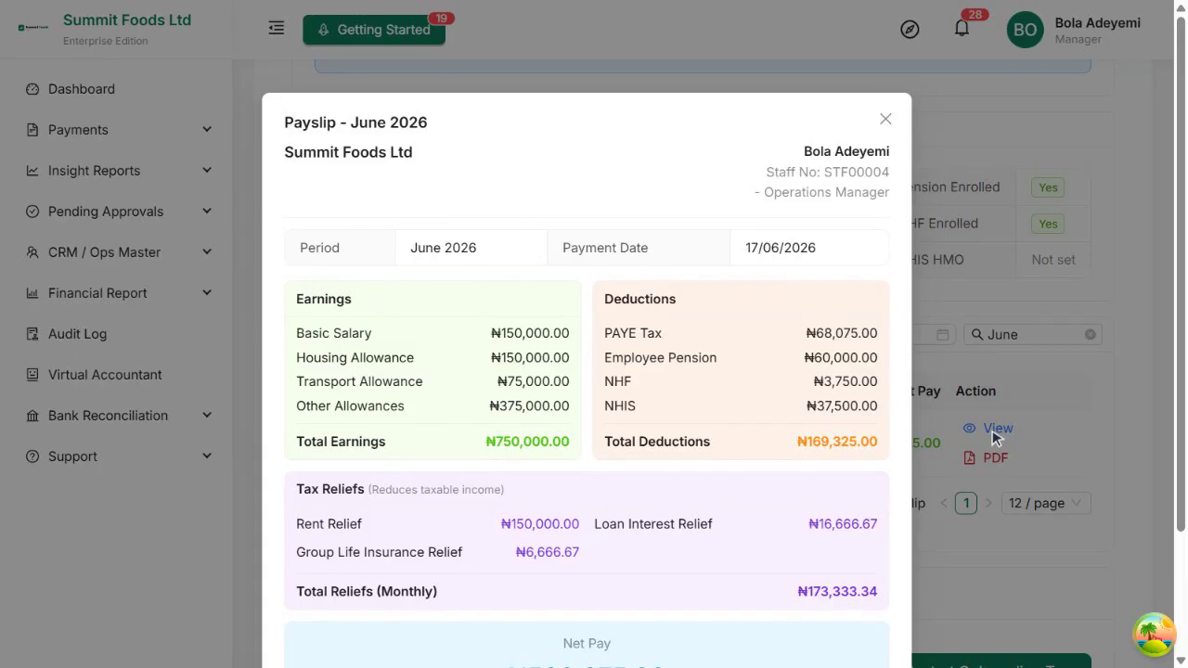
{"action": "scroll", "coordinate": [992, 429], "scroll_direction": "down", "scroll_amount": 2}
{"action": "left_click", "coordinate": [764, 614]}
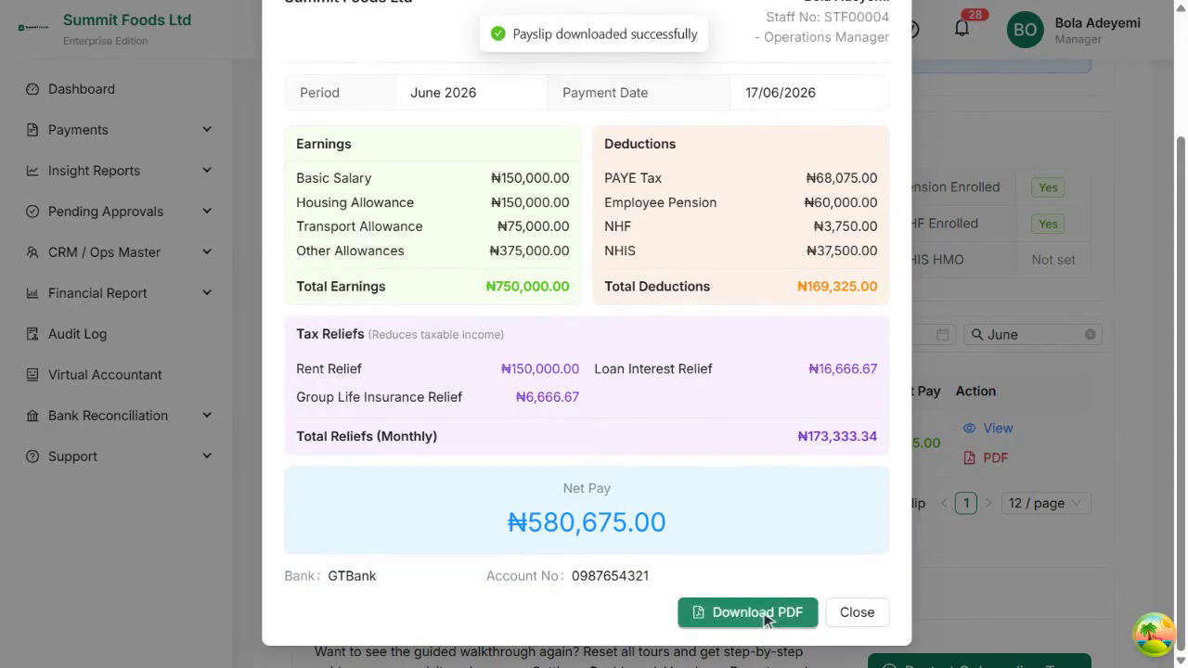
{"action": "scroll", "coordinate": [765, 620], "scroll_direction": "up", "scroll_amount": 3}
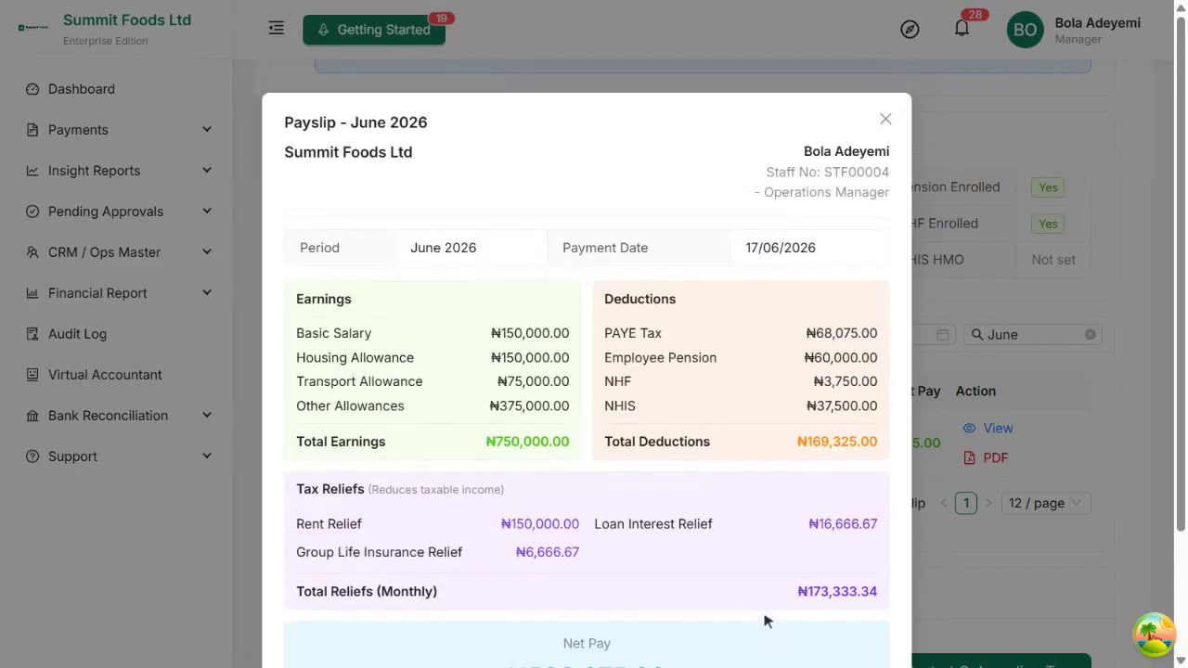
- Close the June 2026 payslip preview and clear the period search in My Payslips
{"action": "left_click", "coordinate": [891, 122]}
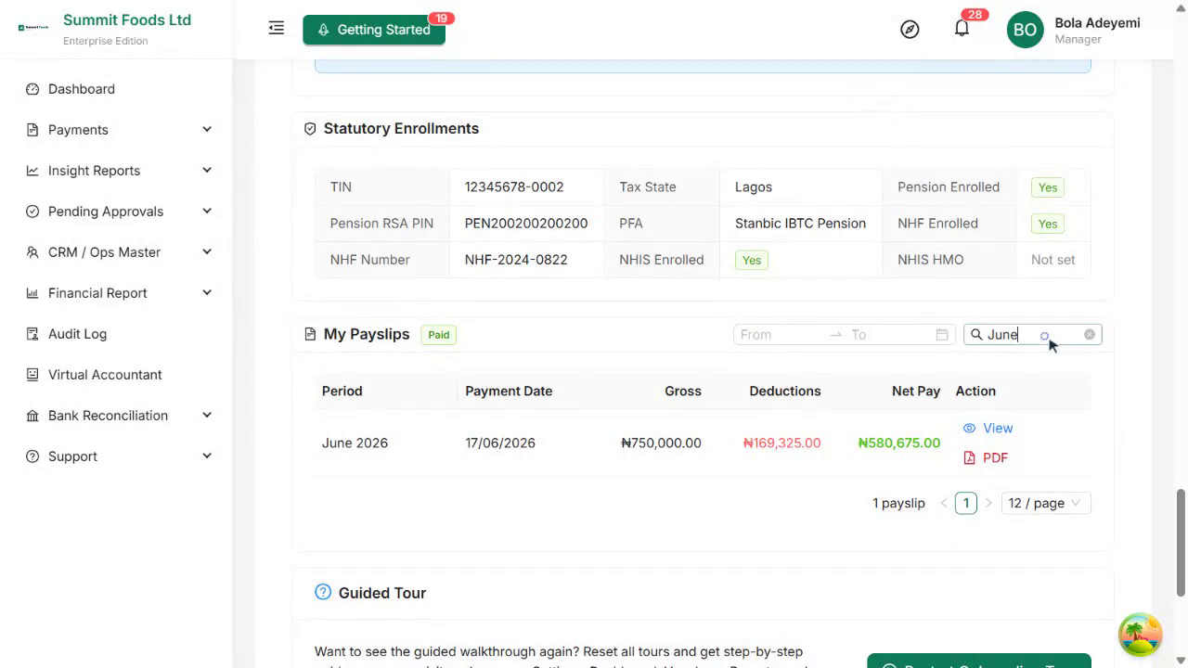
{"action": "left_click", "coordinate": [1089, 334]}
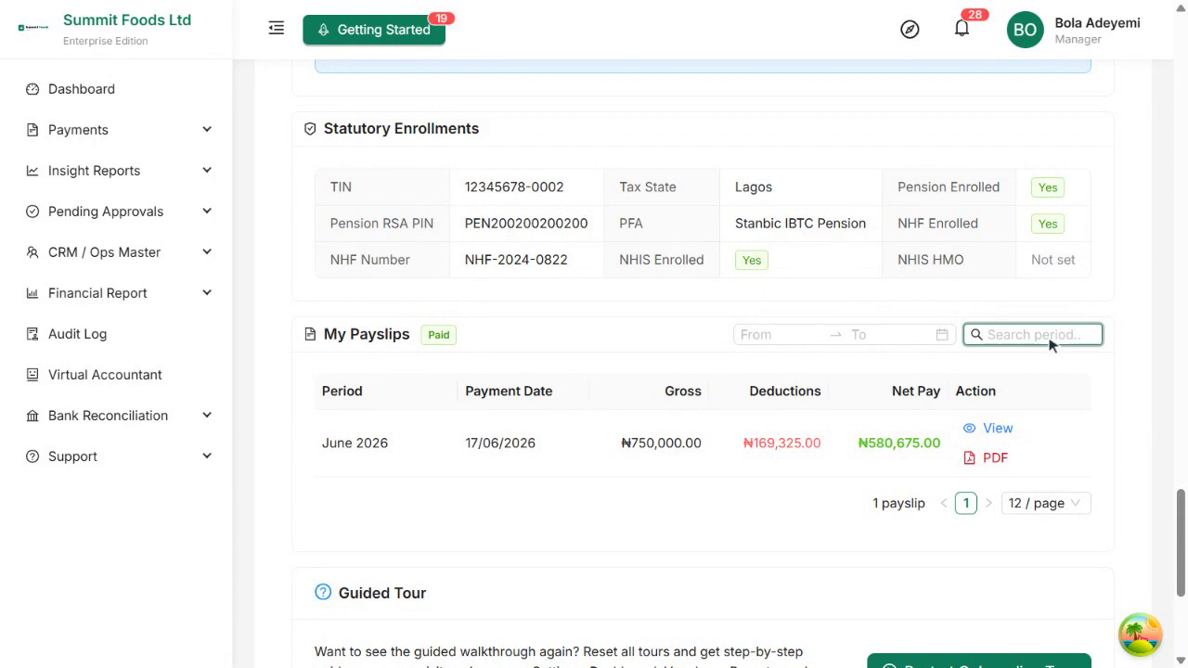
- Review the whole profile page from the personal details through security, notifications, permissions, payroll, bank details and statutory enrollments to the payslips and Guided Tour
{"action": "key", "text": "ctrl+Home"}
{"action": "scroll", "coordinate": [1051, 346], "scroll_direction": "down", "scroll_amount": 6}
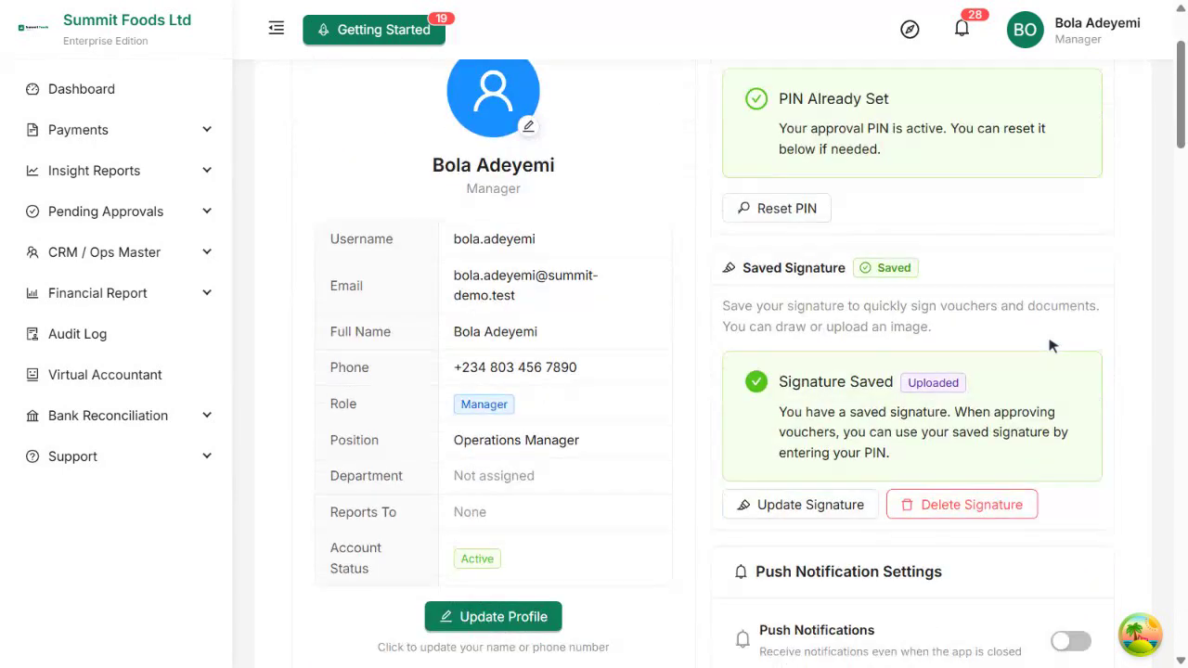
{"action": "scroll", "coordinate": [1051, 346], "scroll_direction": "down", "scroll_amount": 6}
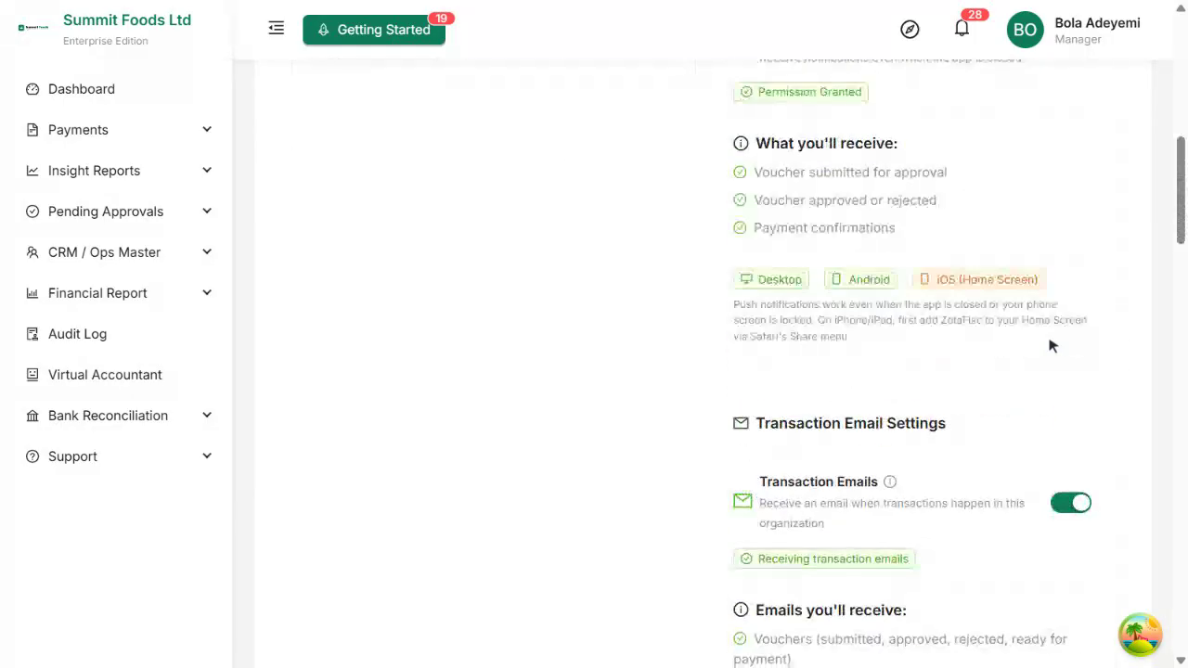
{"action": "scroll", "coordinate": [1051, 347], "scroll_direction": "down", "scroll_amount": 6}
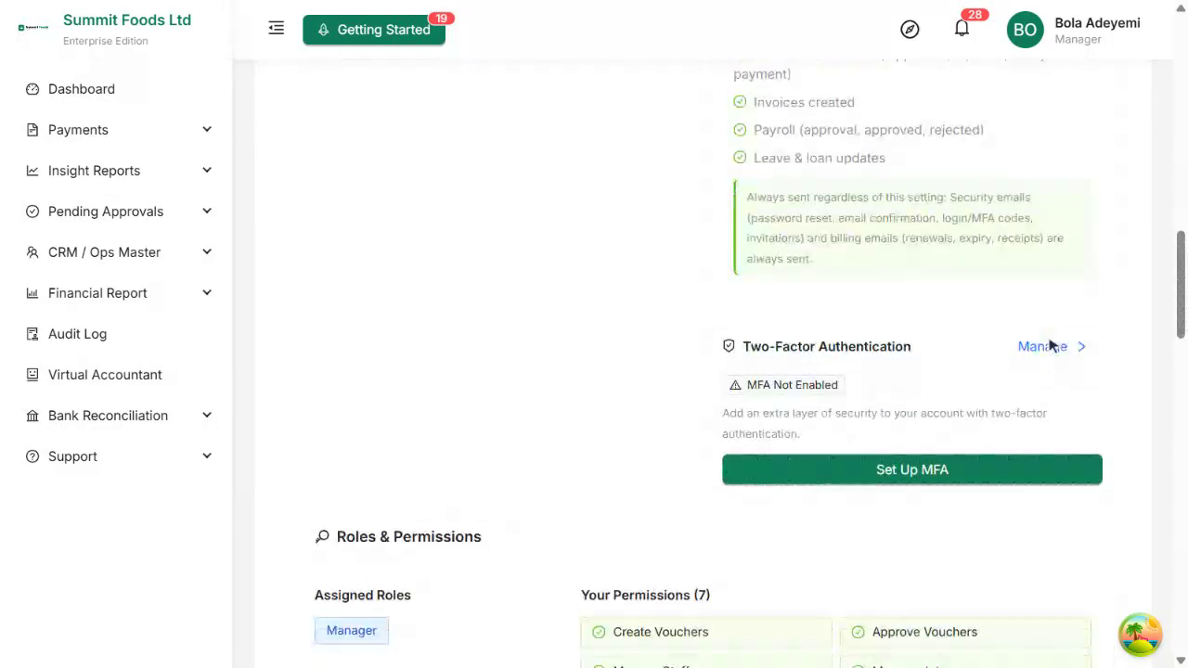
{"action": "scroll", "coordinate": [1051, 346], "scroll_direction": "down", "scroll_amount": 6}
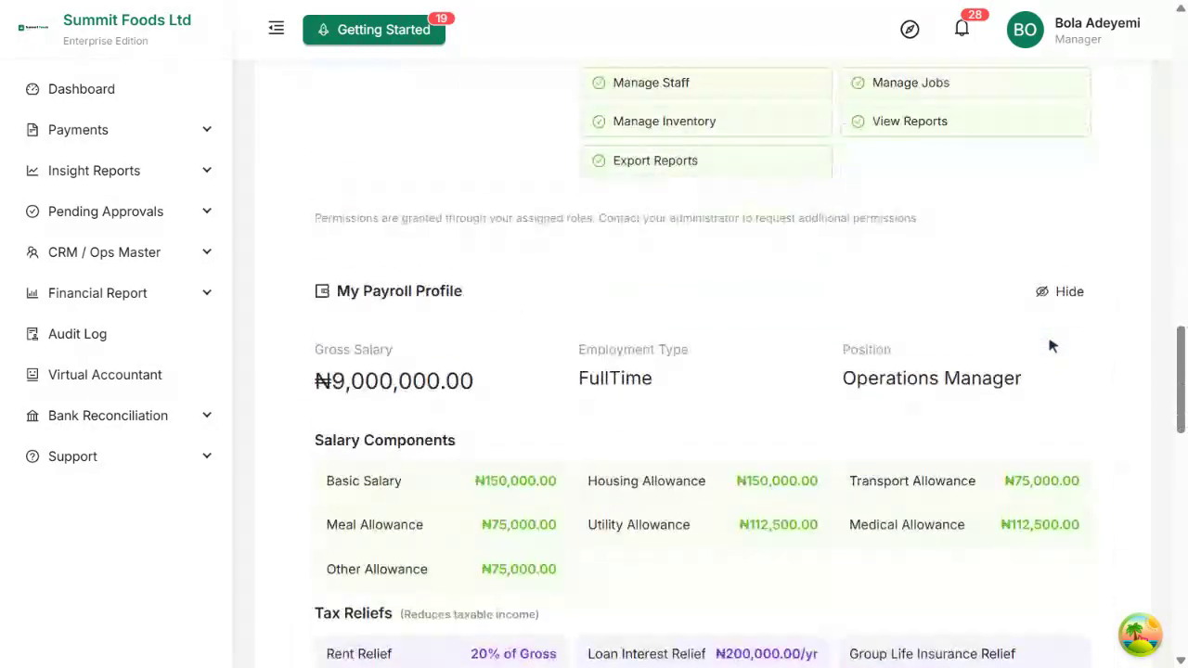
{"action": "scroll", "coordinate": [1051, 346], "scroll_direction": "down", "scroll_amount": 6}
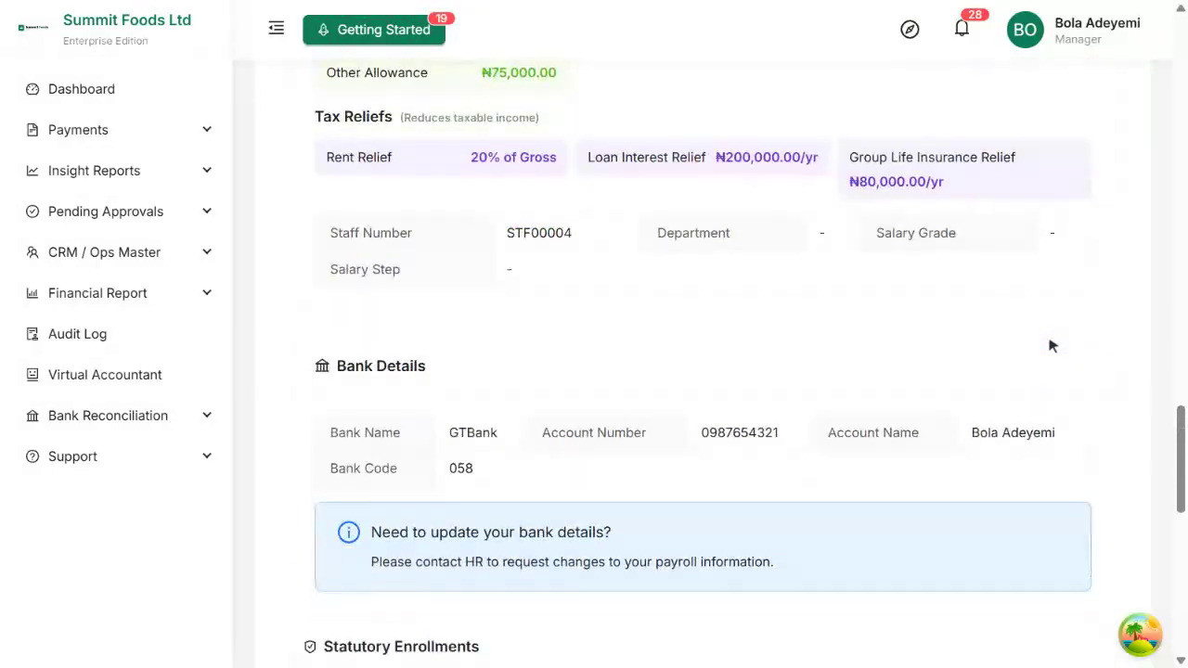
{"action": "scroll", "coordinate": [1051, 346], "scroll_direction": "down", "scroll_amount": 3}
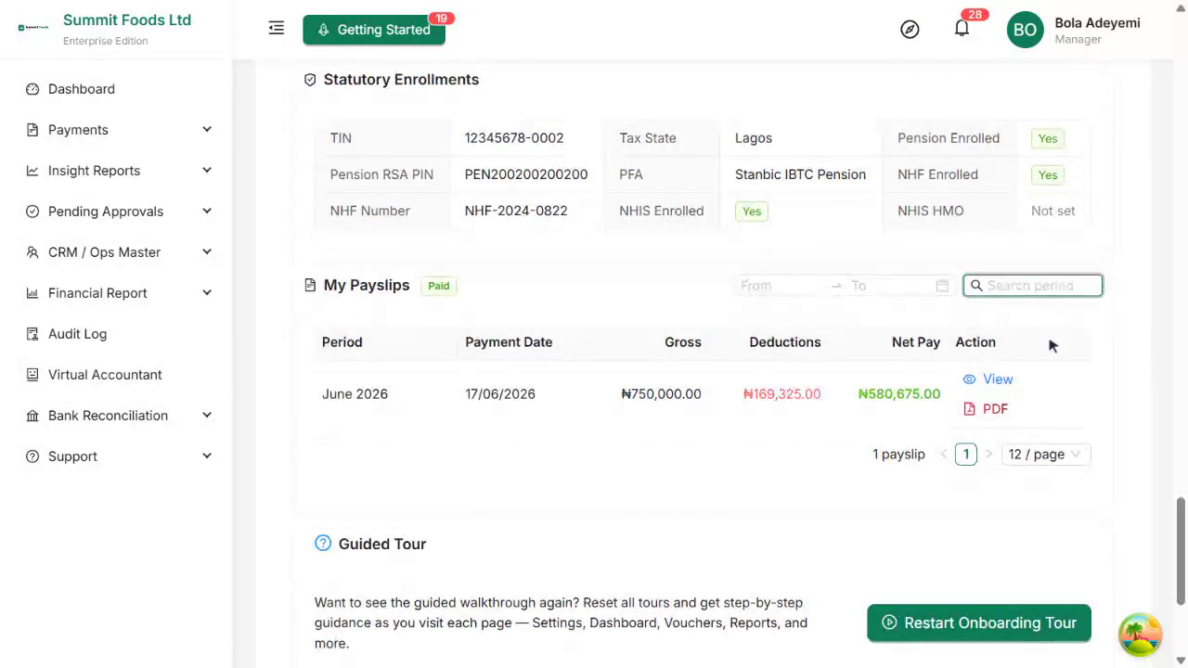